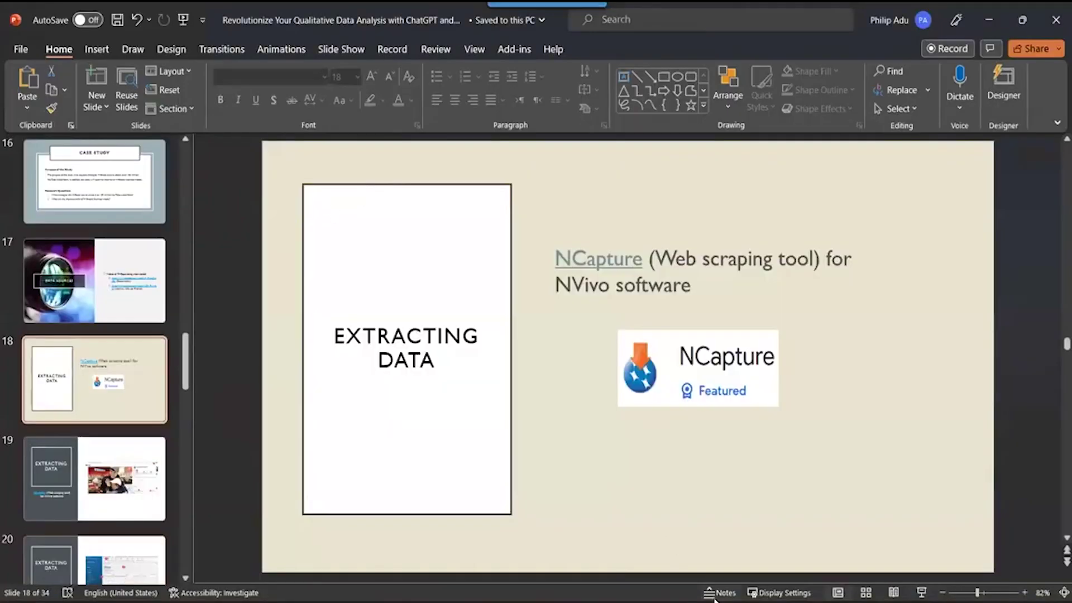
Open a new Chrome window, then bring the MrBeast documentary browser window in front of PowerPoint
right_click(782, 601)
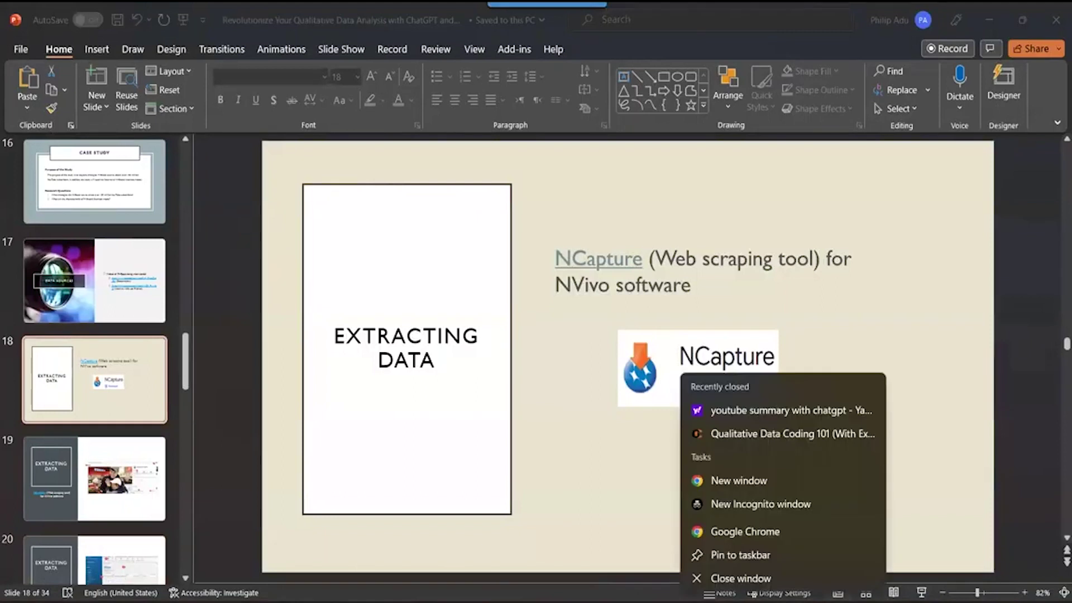
click(761, 535)
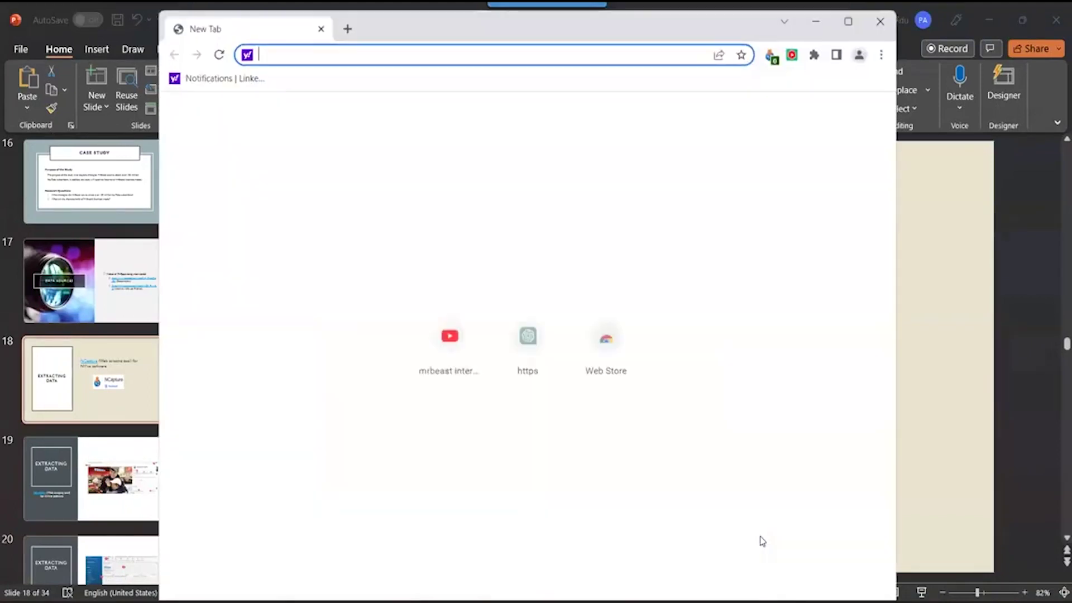
mouse_move(849, 23)
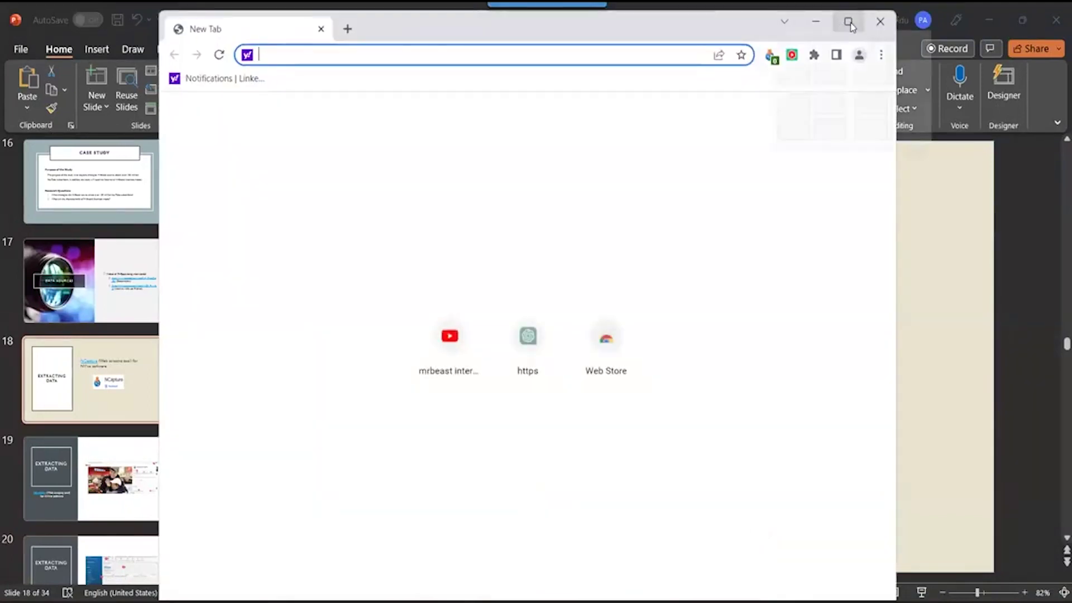
click(912, 225)
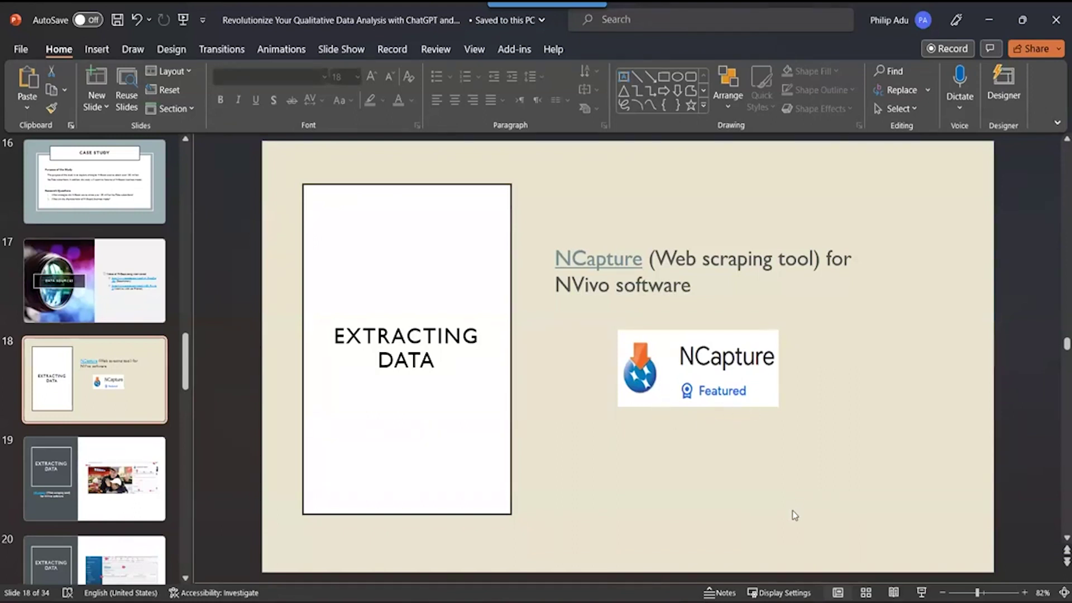
mouse_move(783, 600)
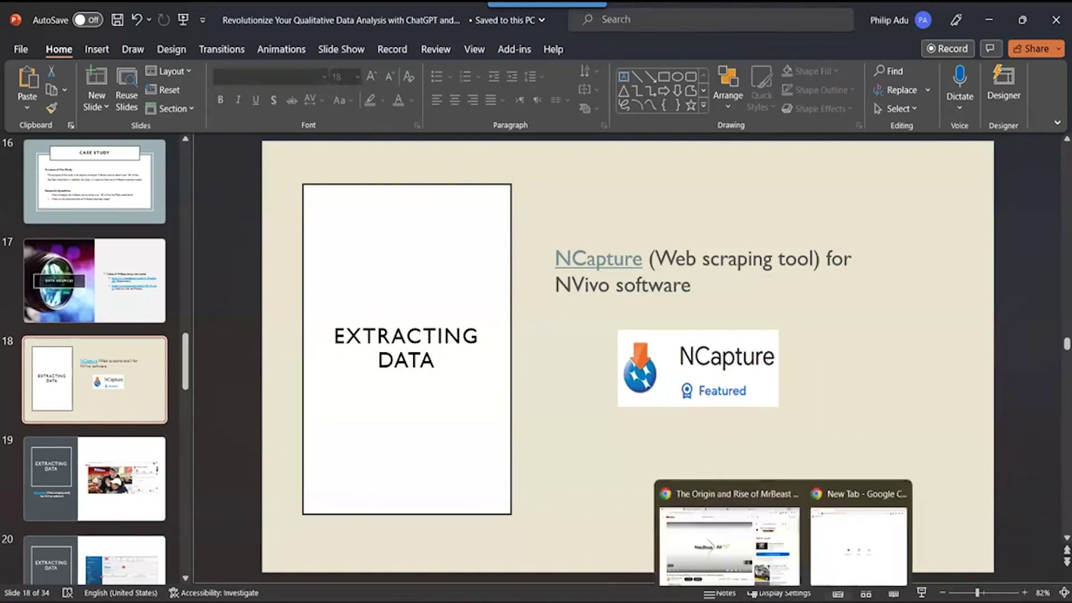
click(779, 530)
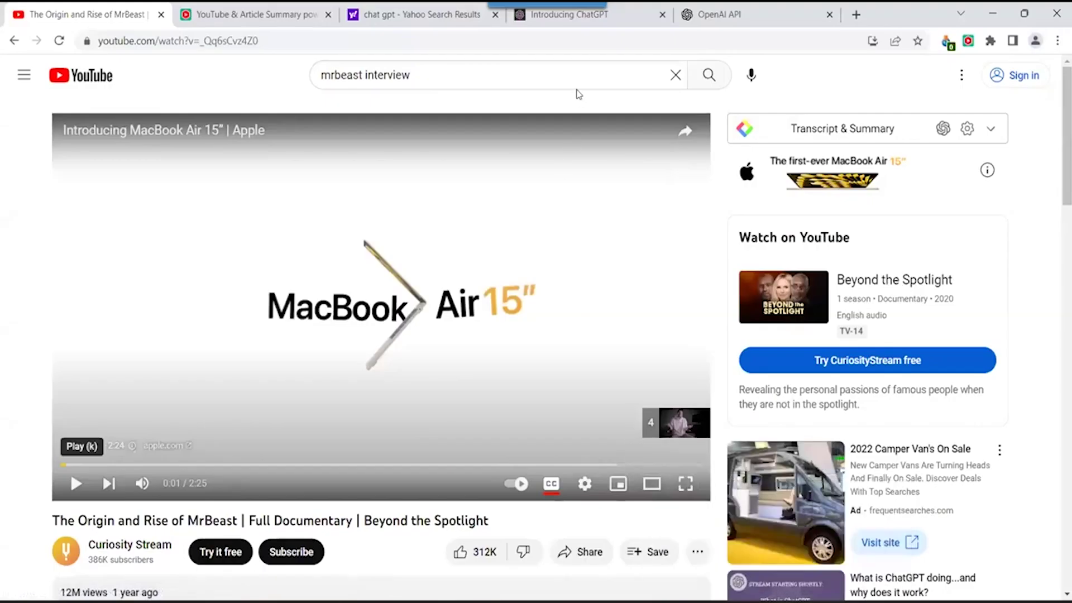
Check the installed browser extensions and decline the YouTube Premium trial offer
click(989, 42)
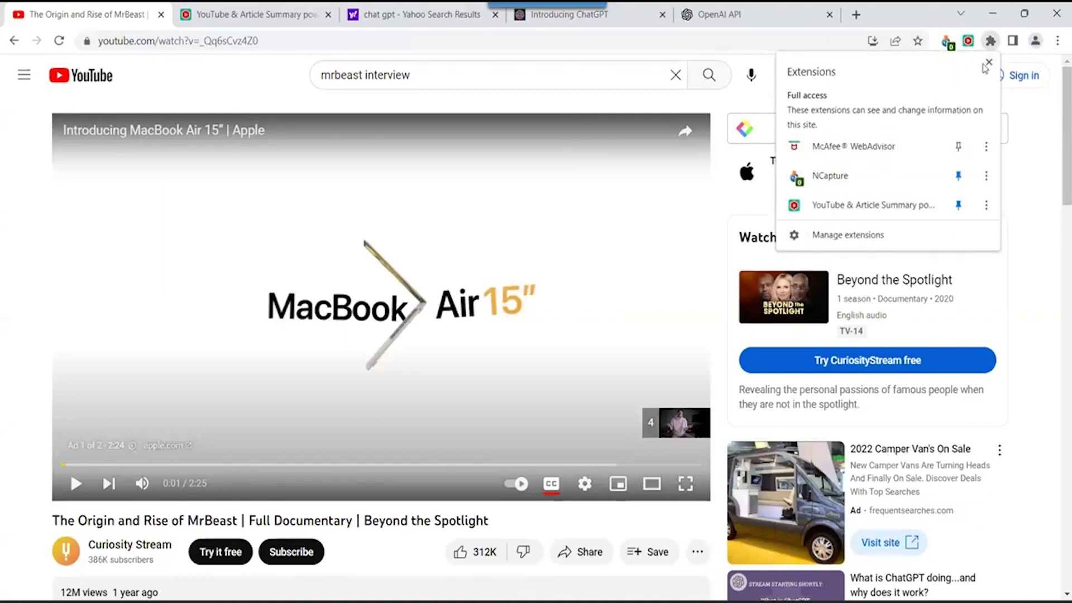
click(1028, 120)
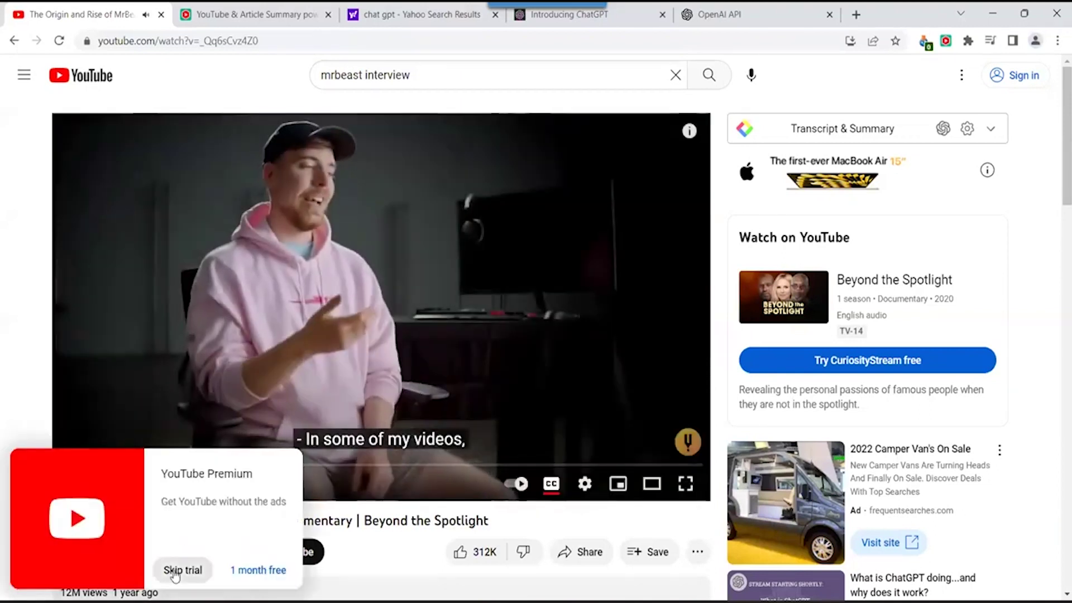
click(182, 569)
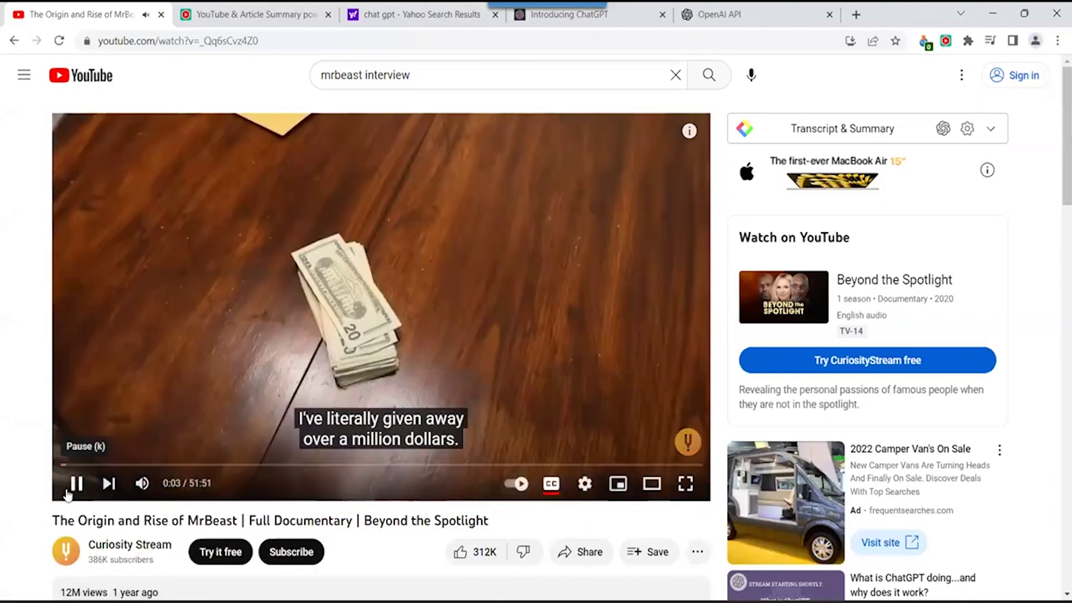
Pause the documentary at 0:03 and set Capture for NVivo to capture video only
click(76, 483)
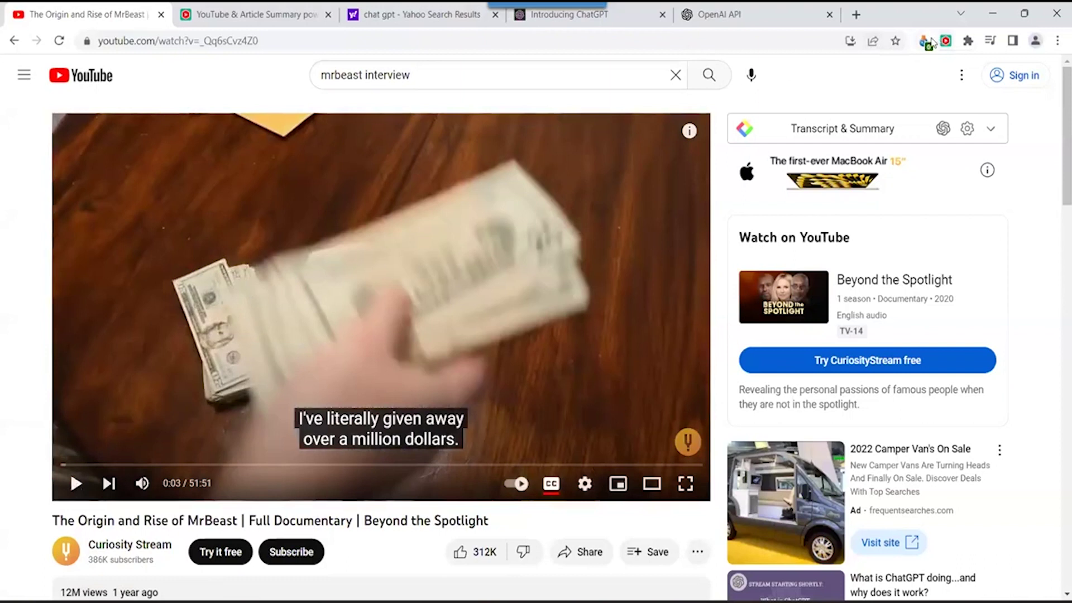
click(929, 42)
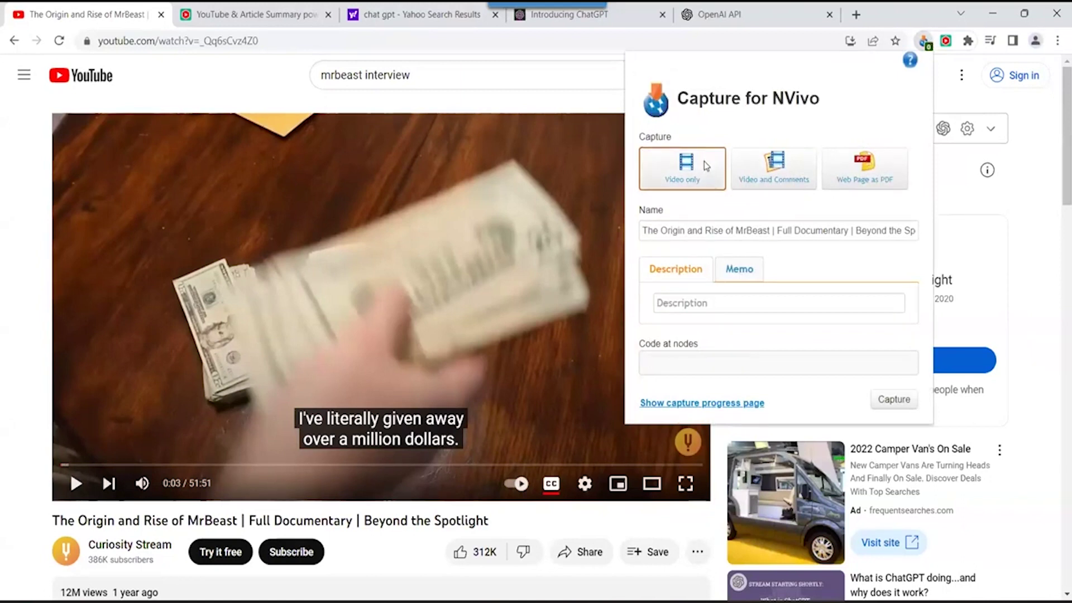
click(885, 406)
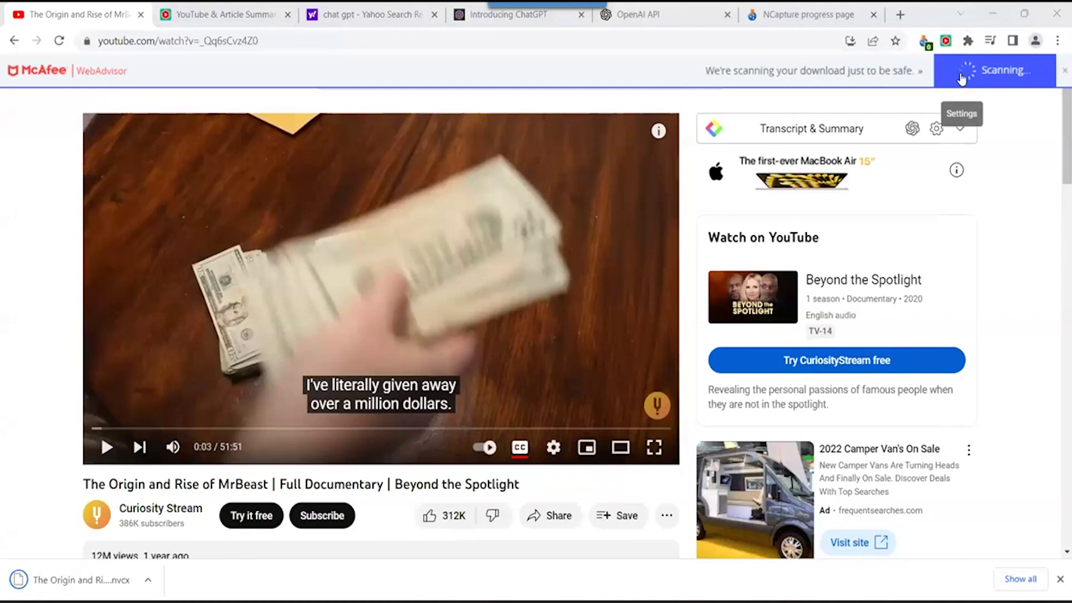
Confirm the documentary capture is complete on NCapture's progress page, then return to NVivo
click(925, 42)
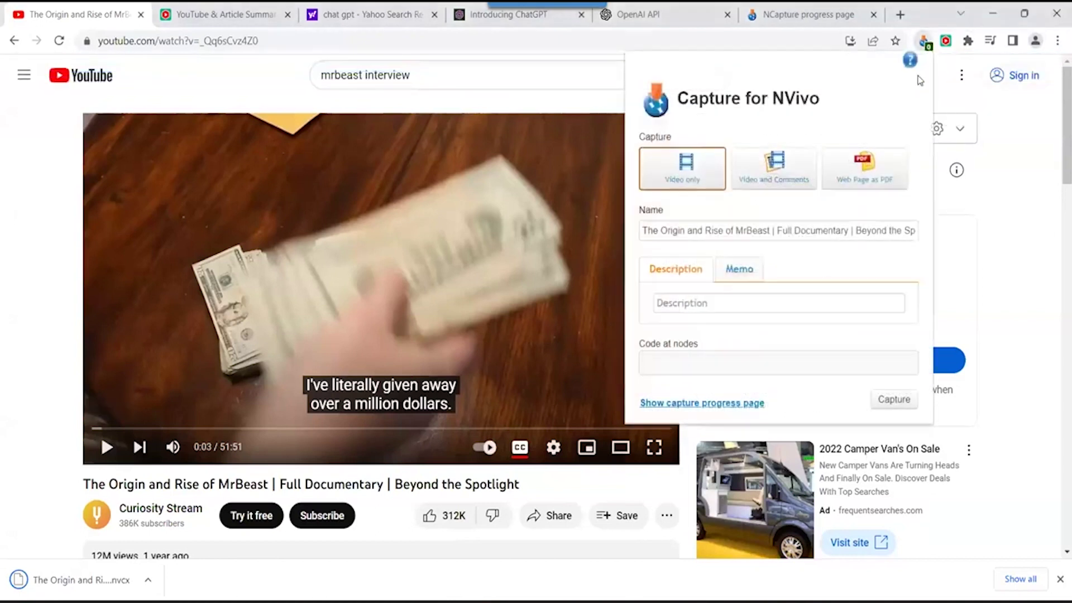
click(722, 403)
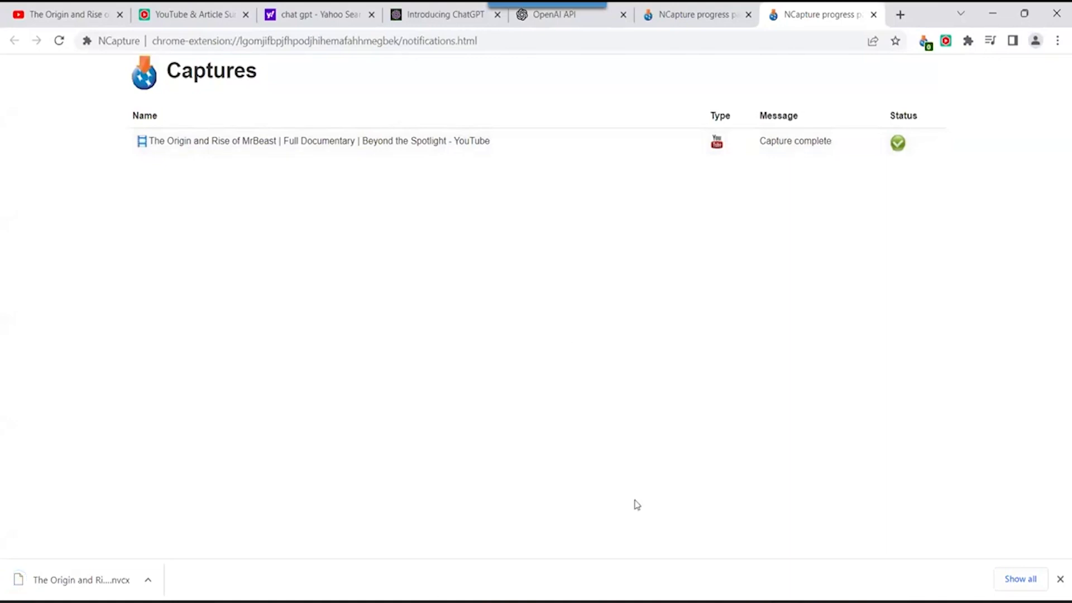
click(770, 552)
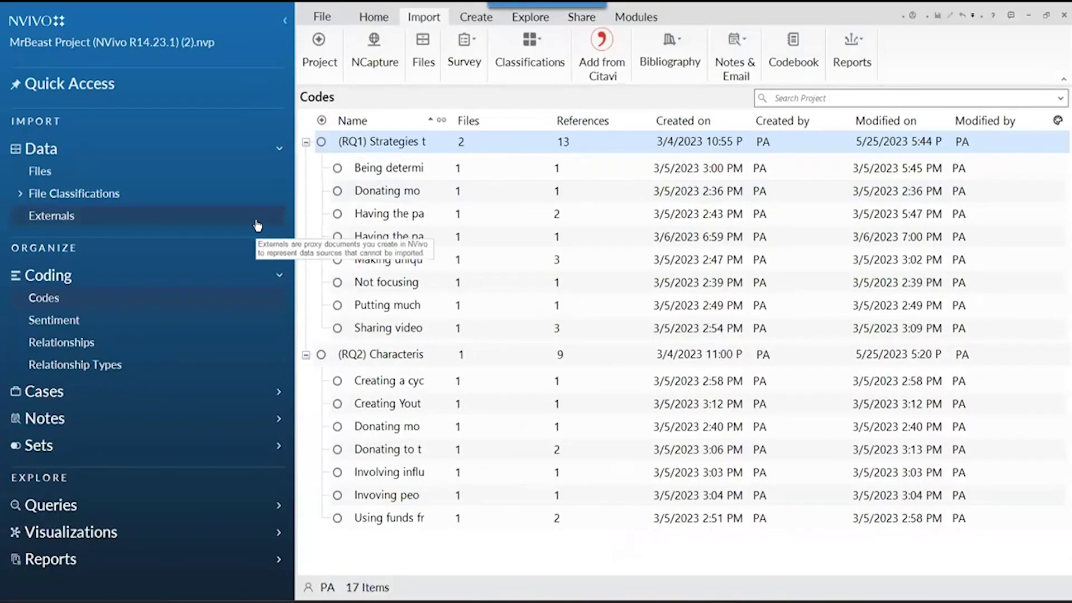
Create a new empty NVivo project titled 'Project 7'
key(ctrl+n)
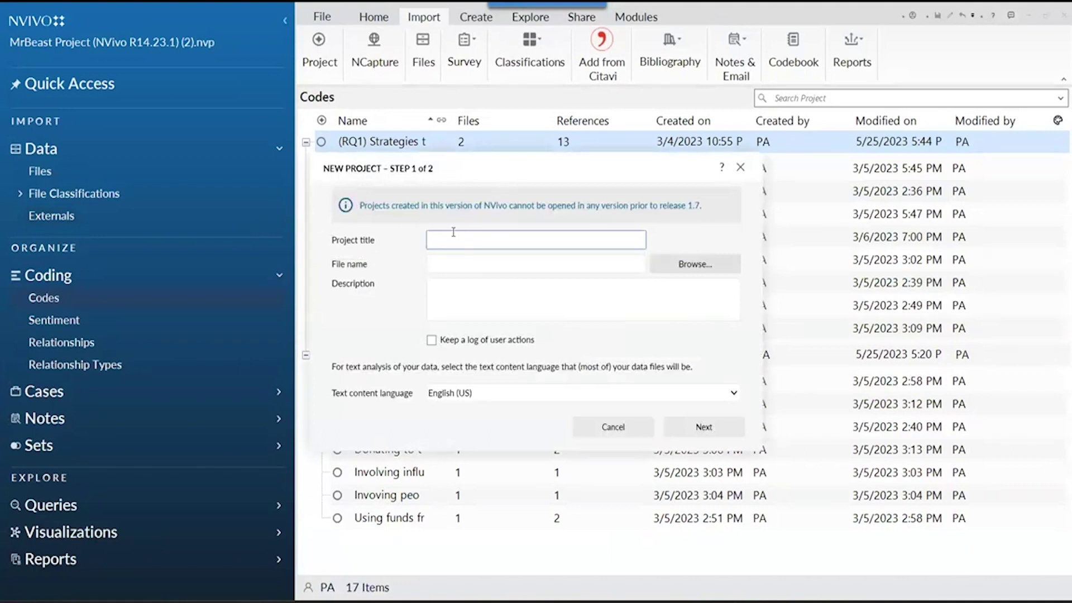
text(Project 7)
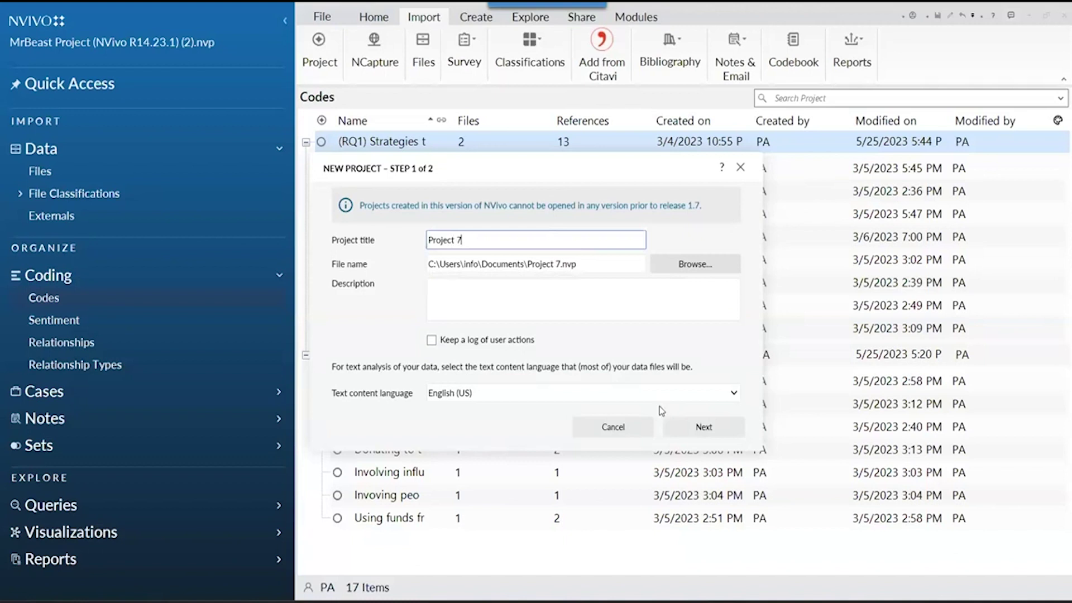
click(690, 425)
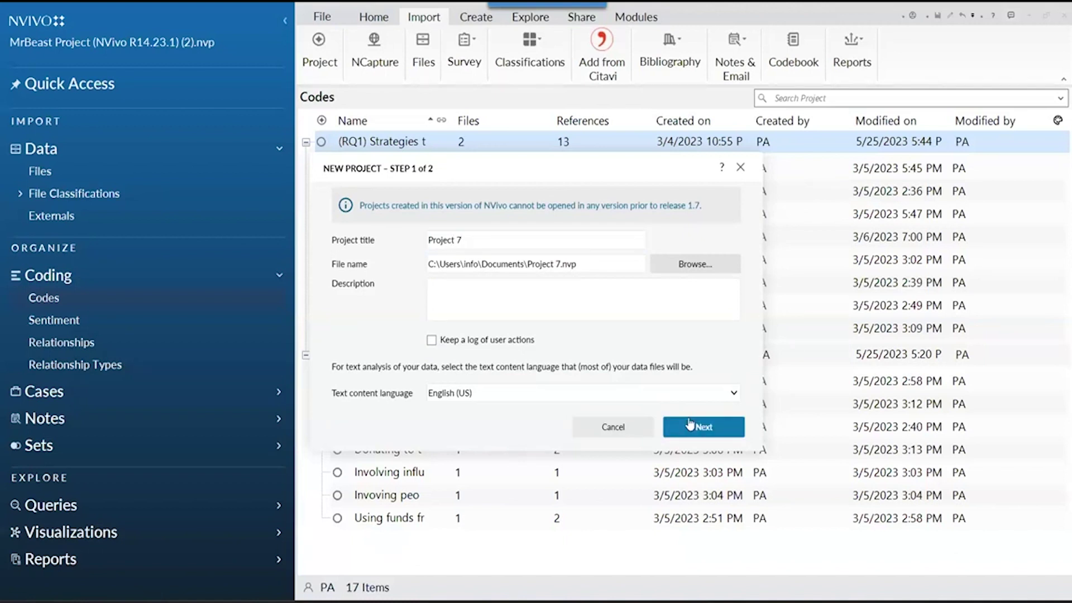
click(692, 427)
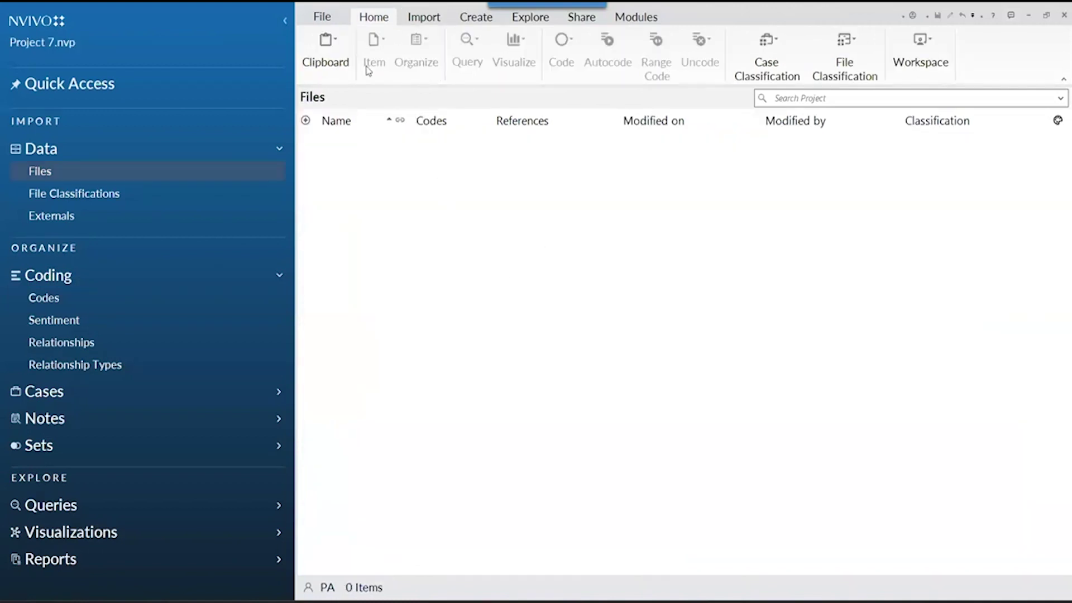
click(423, 23)
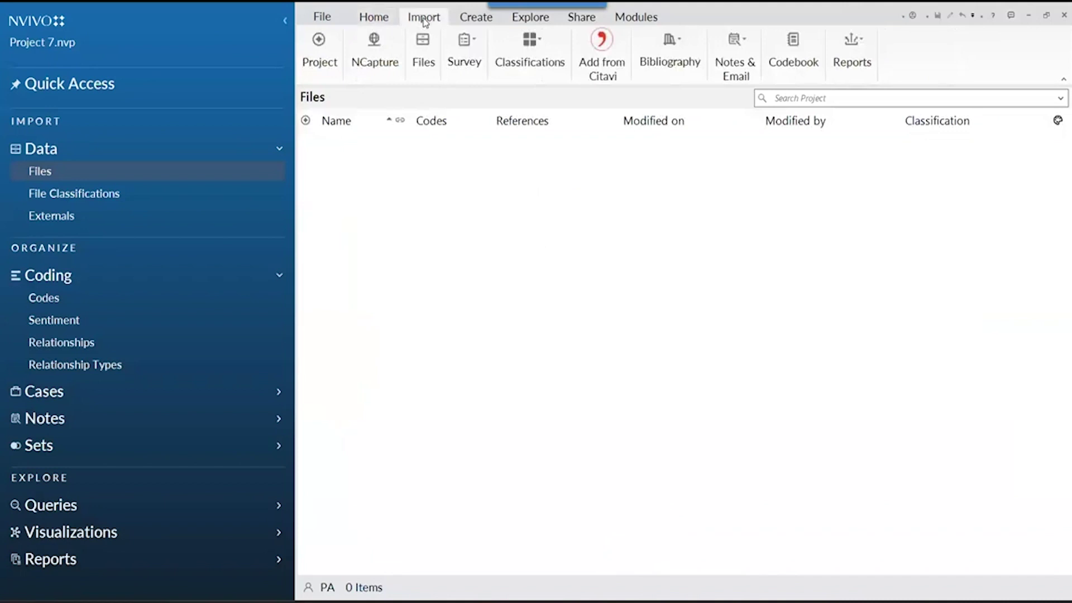
Import only the last MrBeast documentary capture from the Downloads folder via NCapture
click(371, 58)
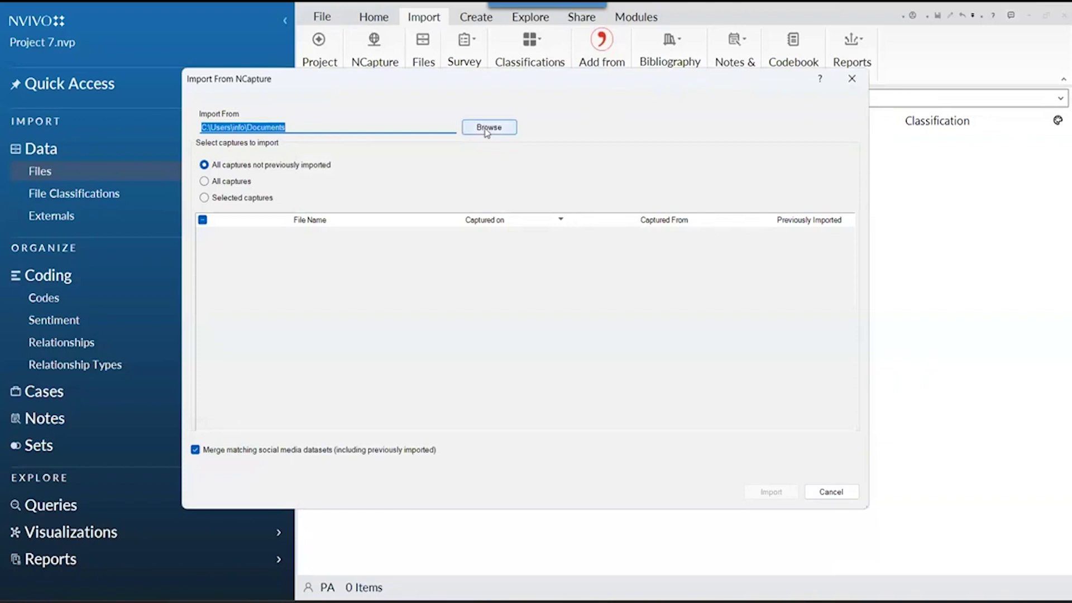
click(486, 128)
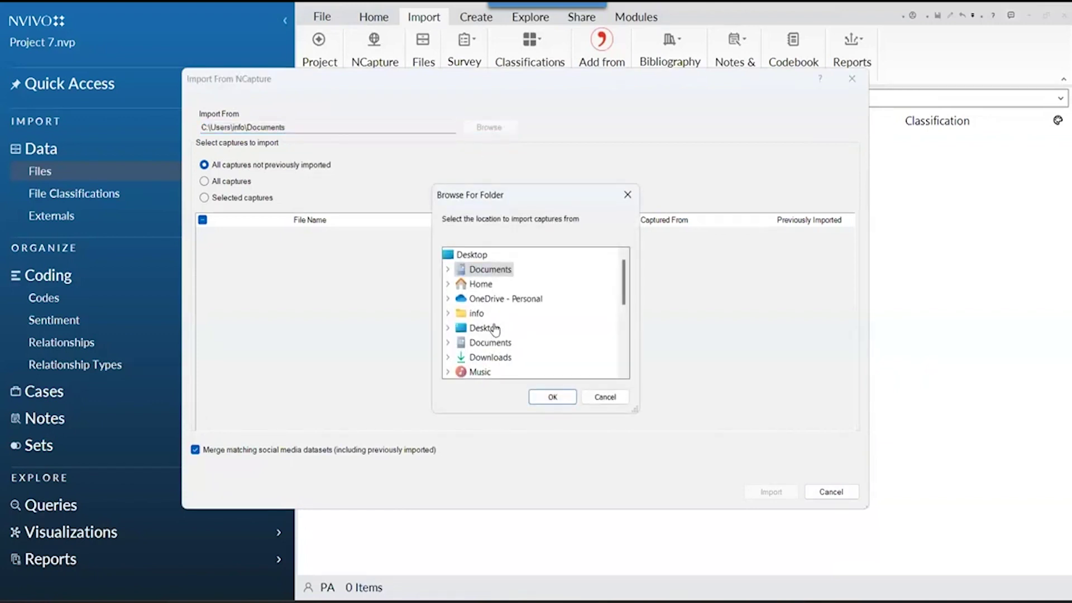
click(504, 361)
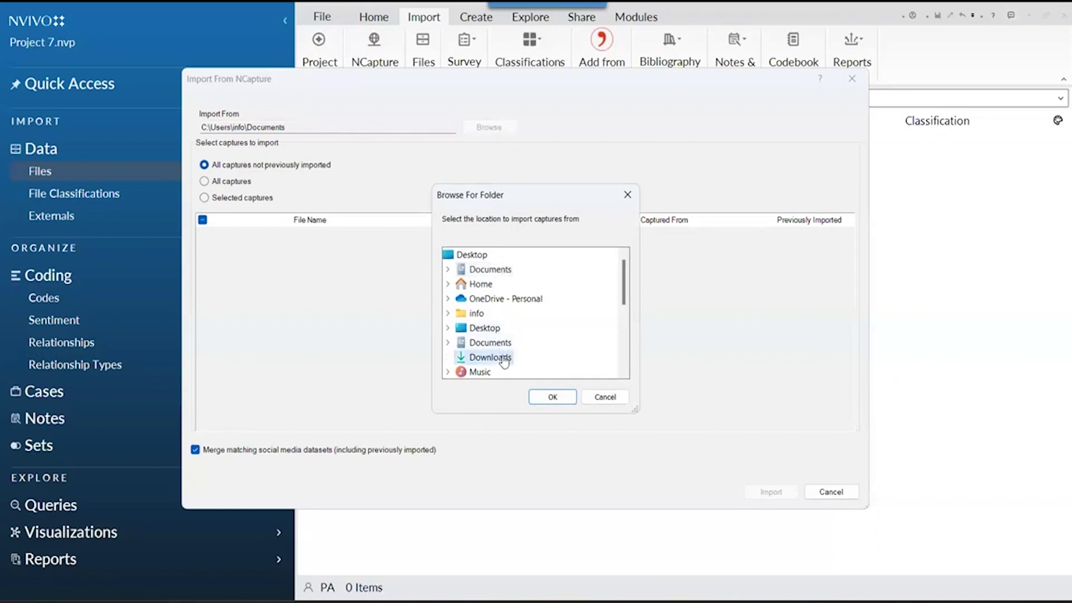
click(544, 397)
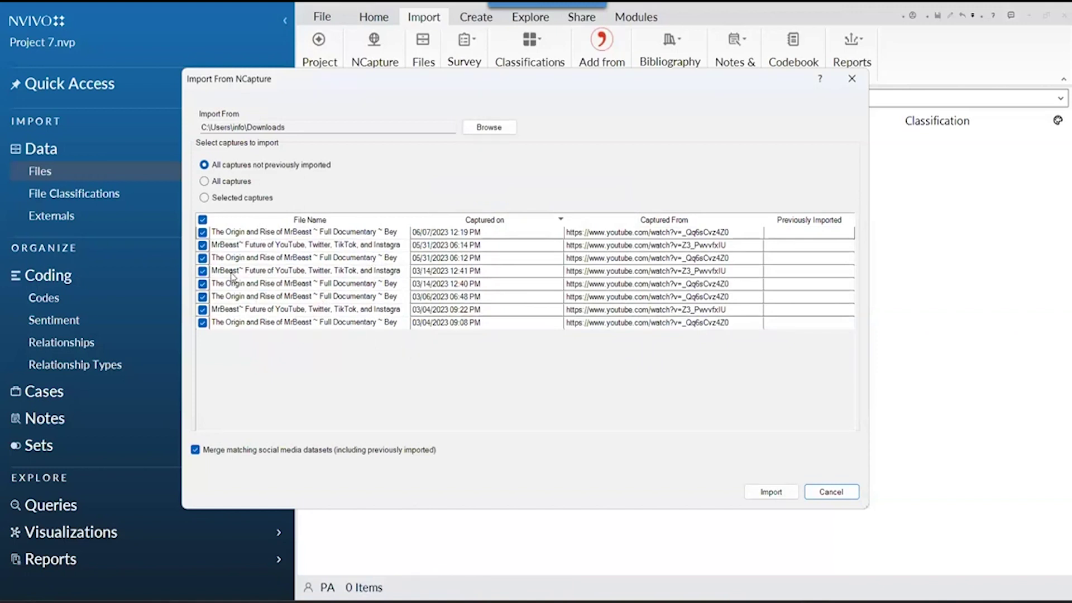
click(202, 271)
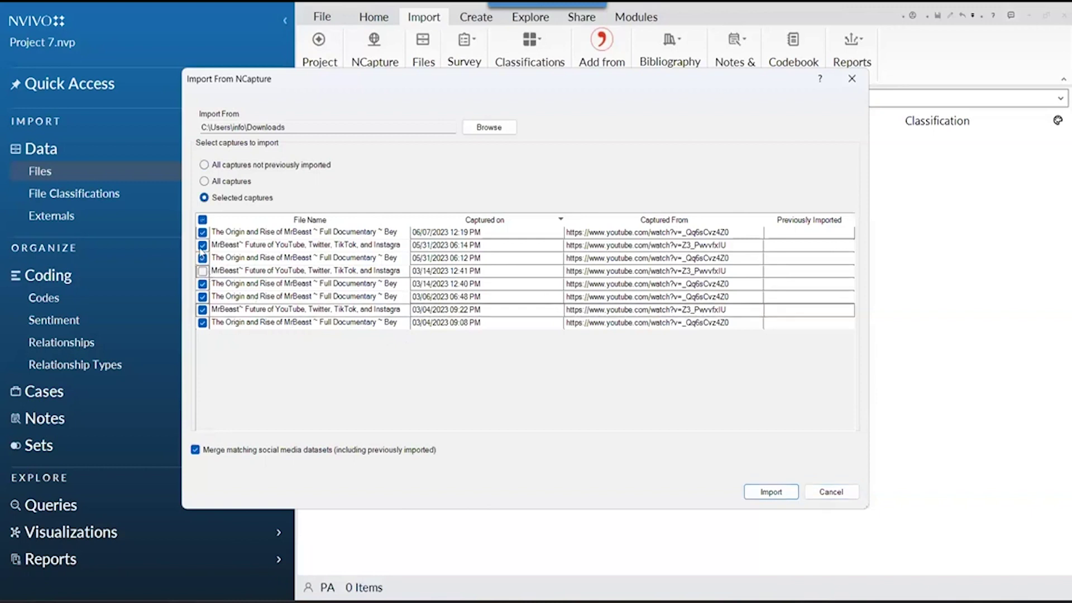
click(202, 245)
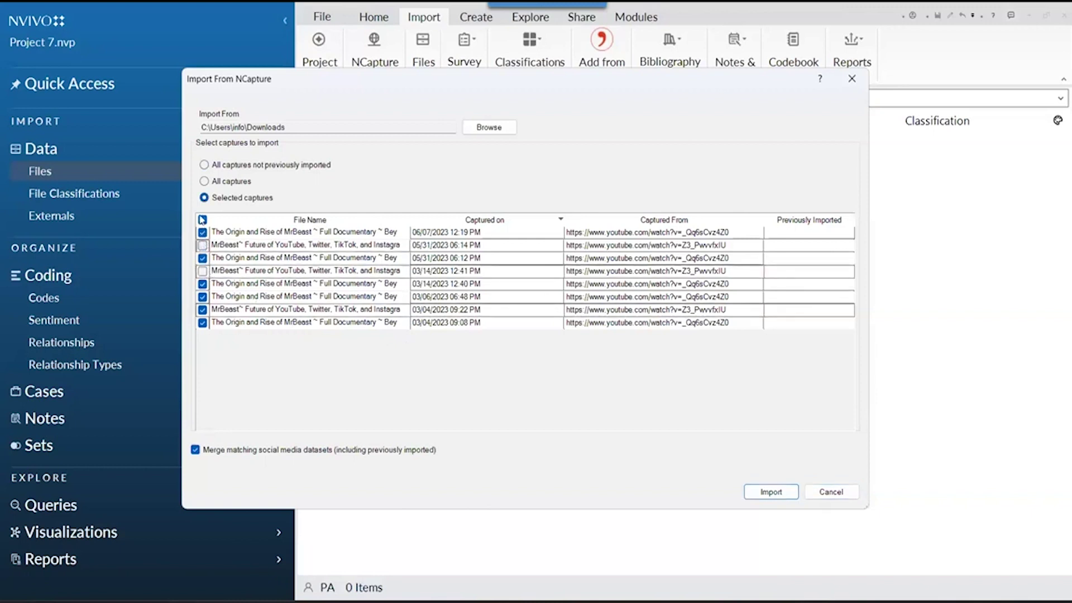
click(202, 220)
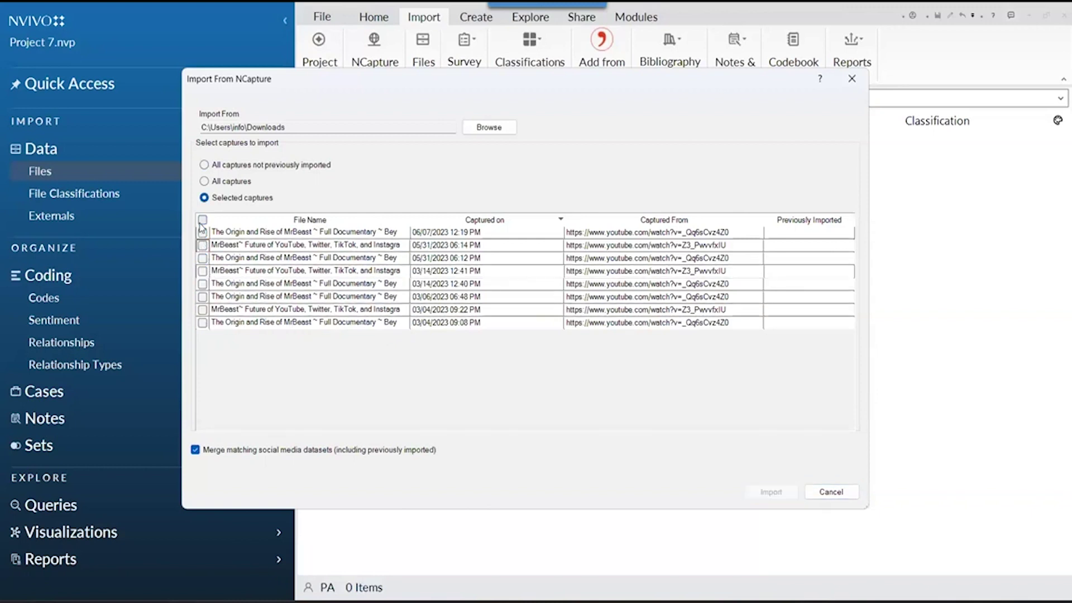
click(203, 323)
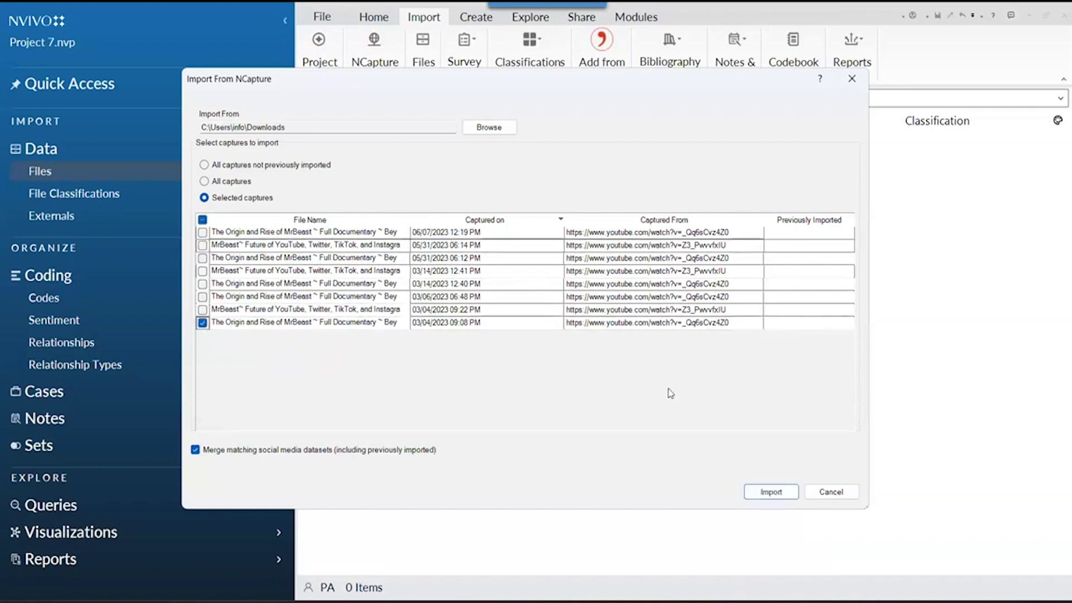
click(750, 493)
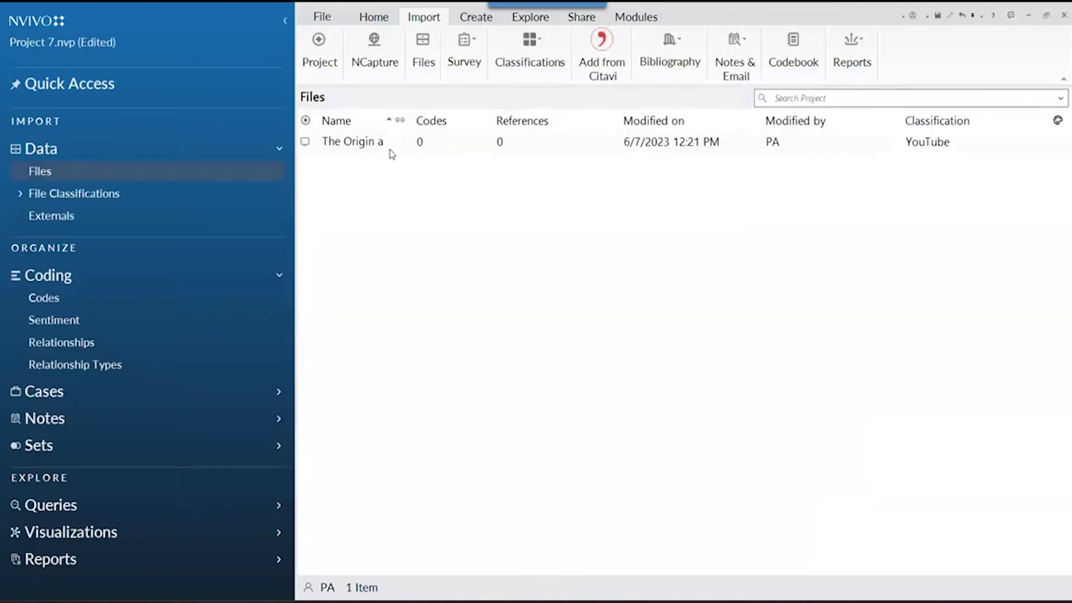
Open the imported documentary video, play and pause it at 0:01.6, and open its YouTube page
click(379, 146)
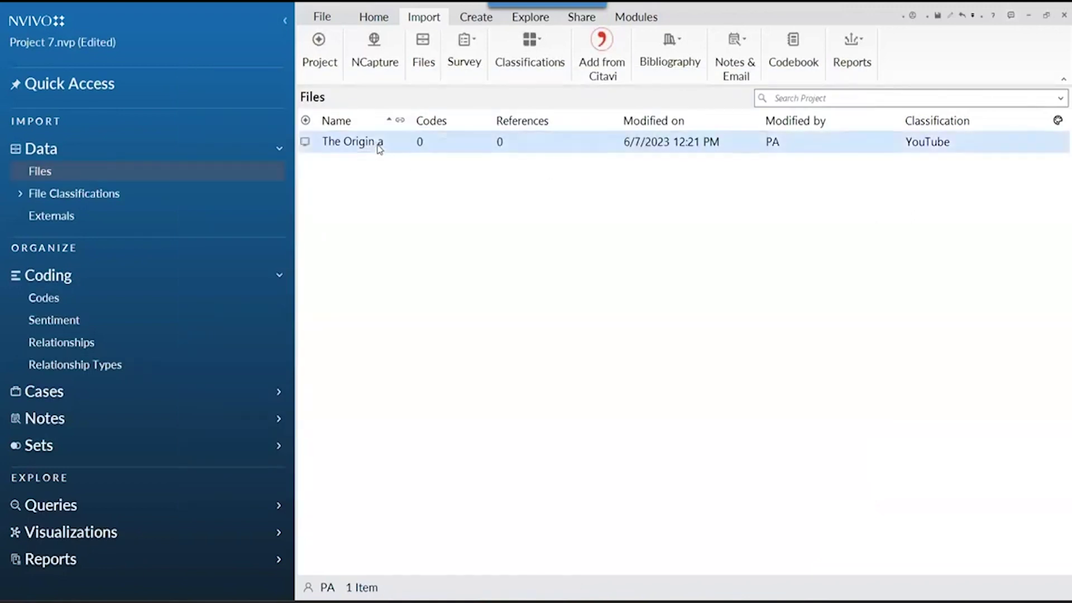
double_click(379, 146)
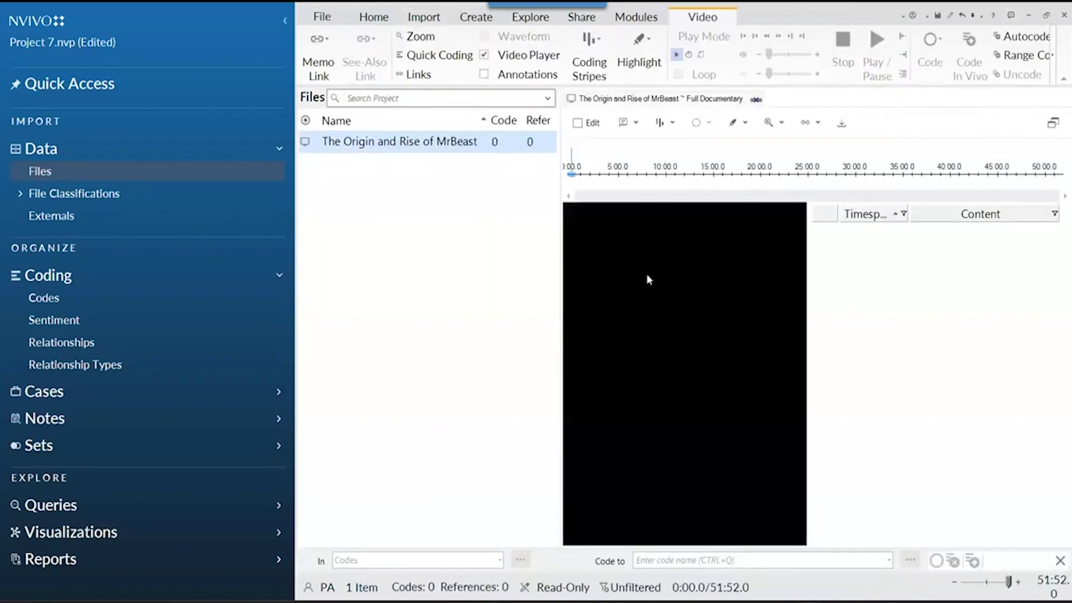
click(691, 283)
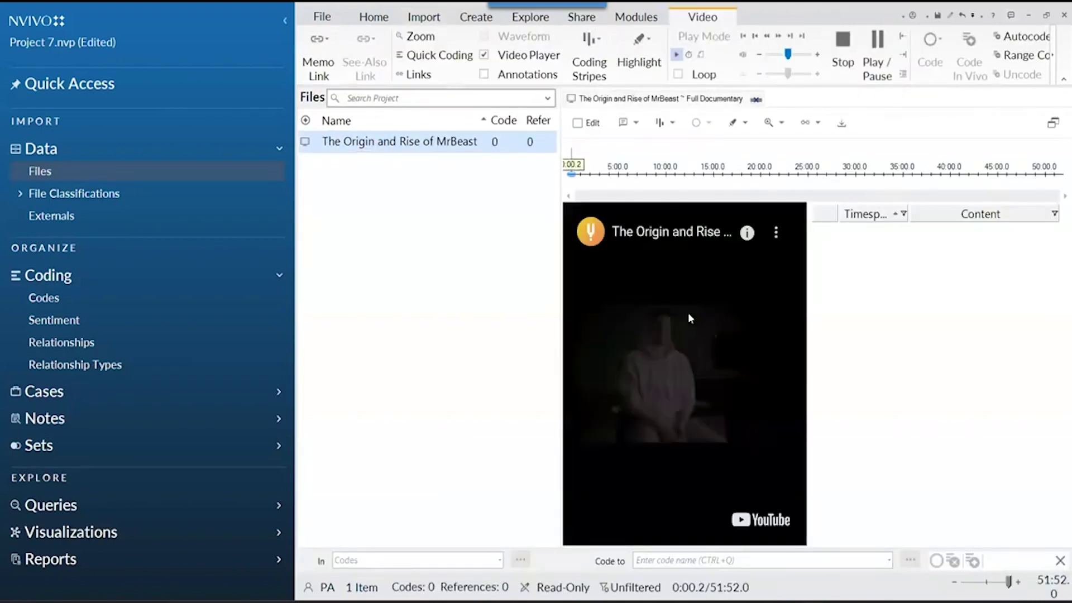
click(688, 362)
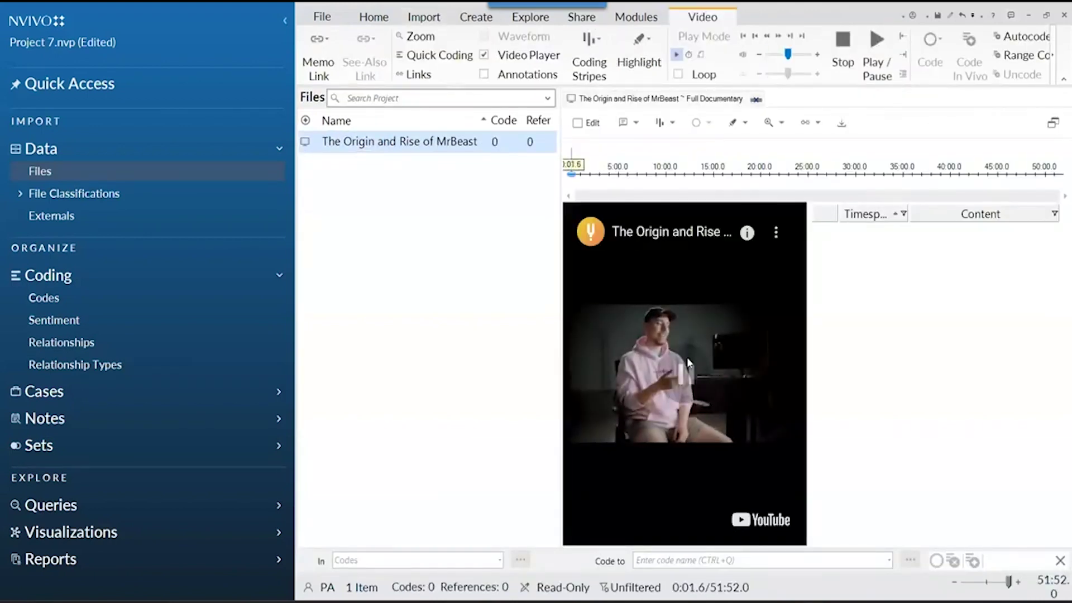
click(790, 300)
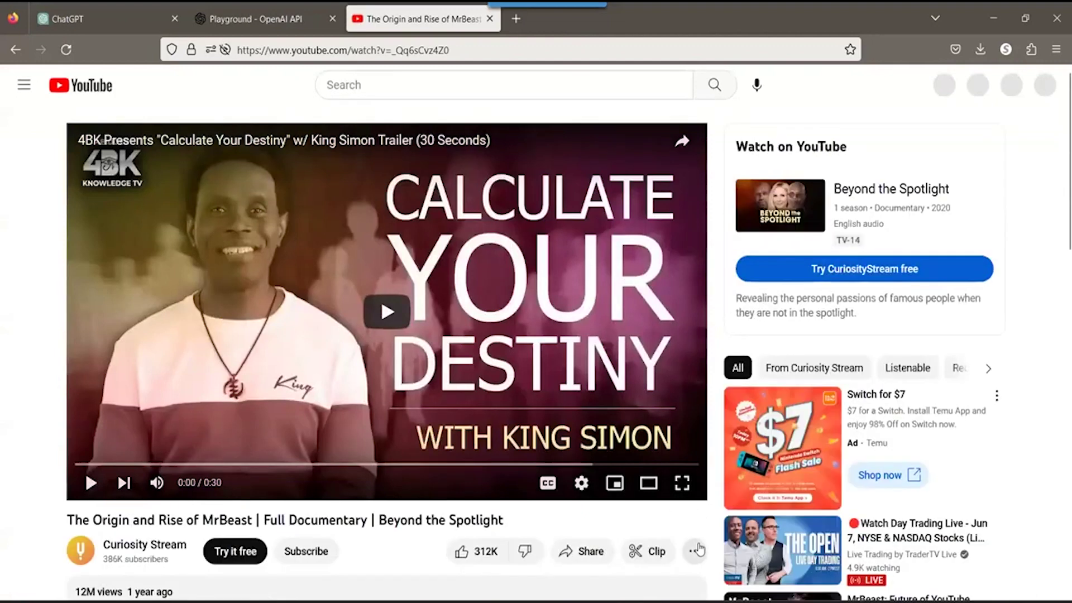
click(696, 551)
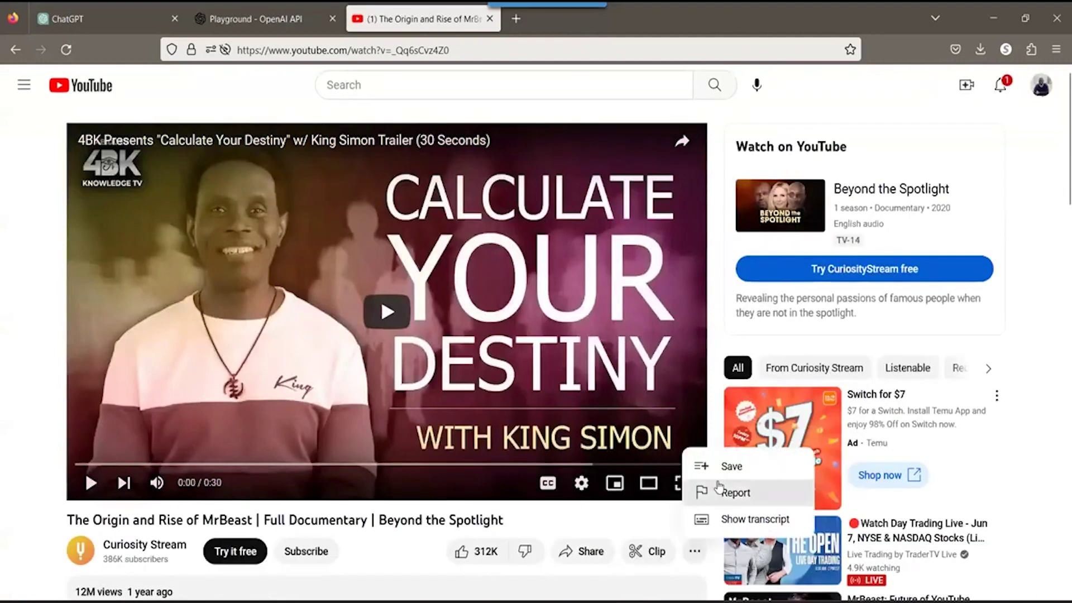
Show and select the video's timestamped YouTube transcript, dismiss the Premium offer, and switch to Word
click(721, 522)
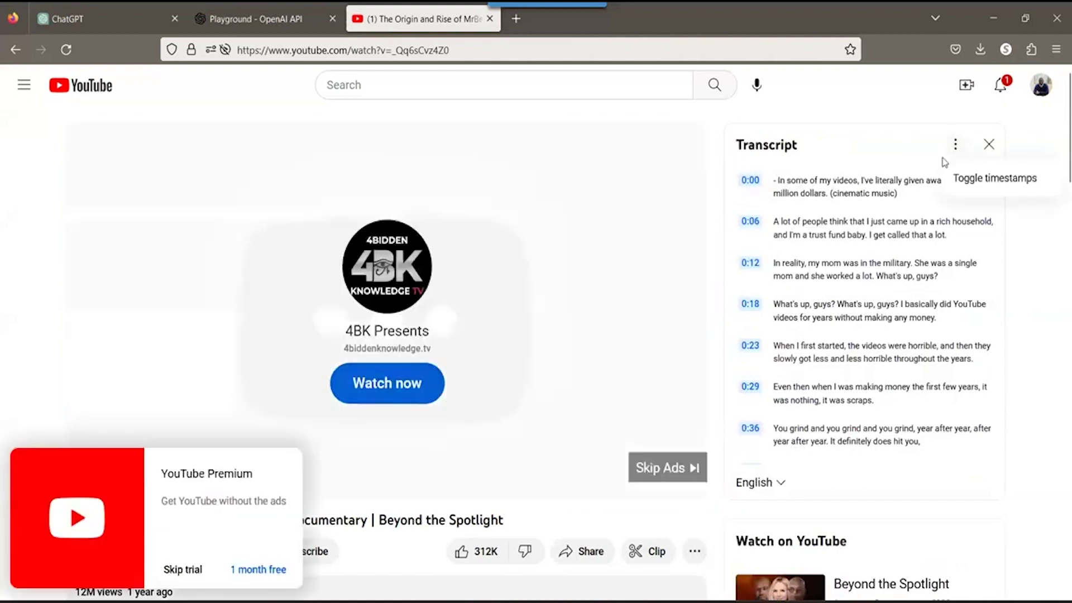
drag(735, 178, 988, 564)
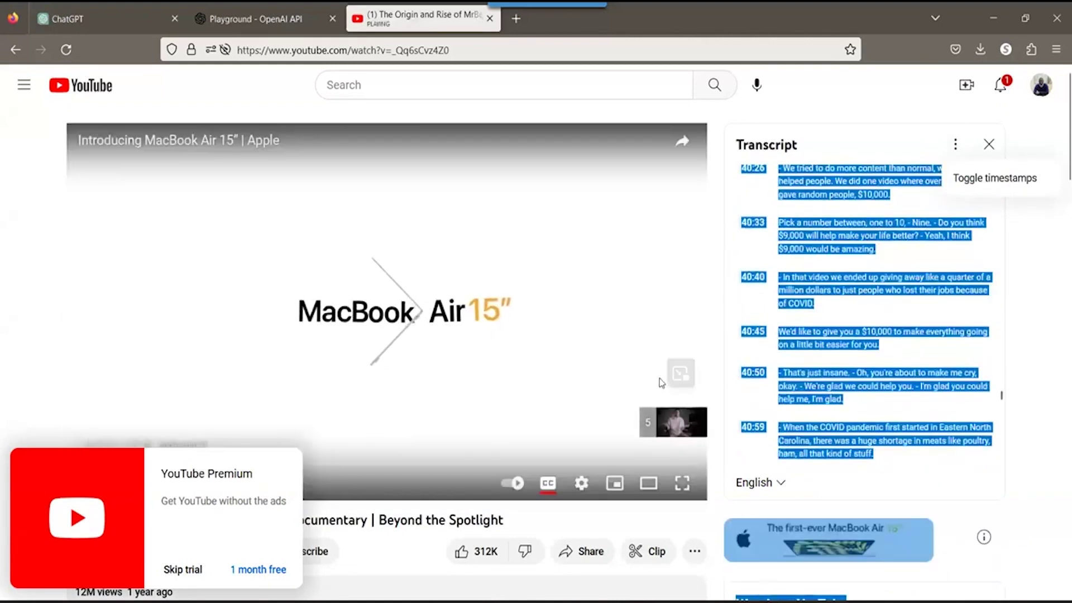
click(183, 570)
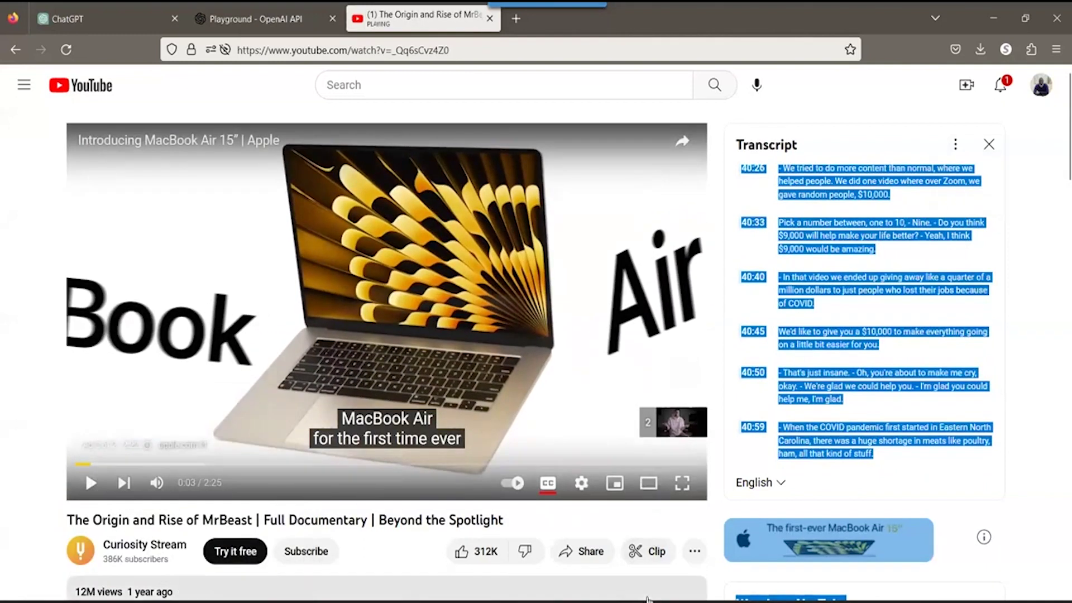
key(alt+Tab)
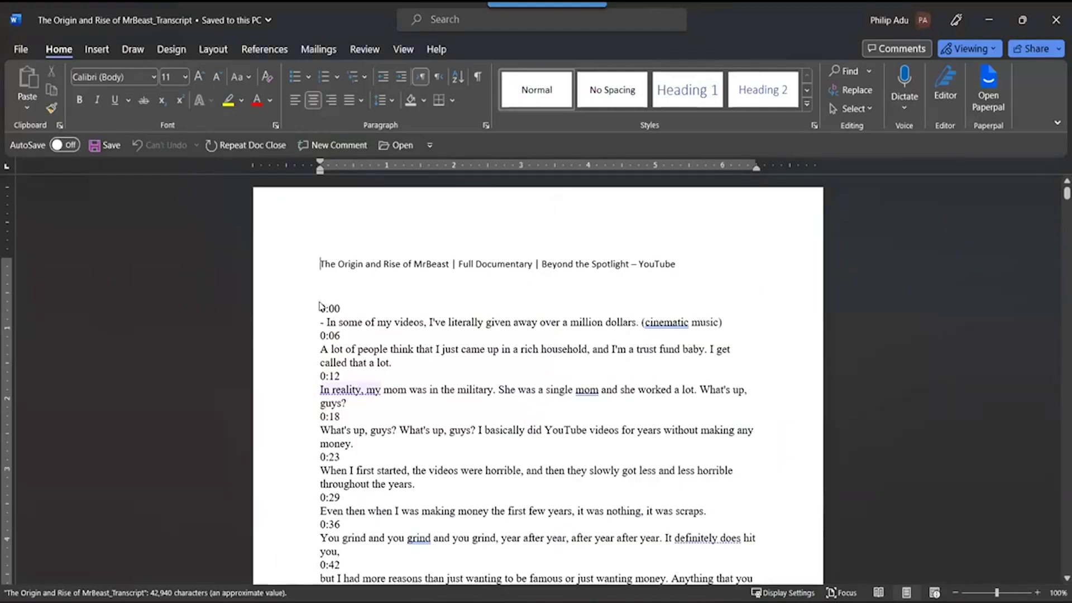
Select the transcript text in Word and close the Word window
drag(321, 308, 530, 572)
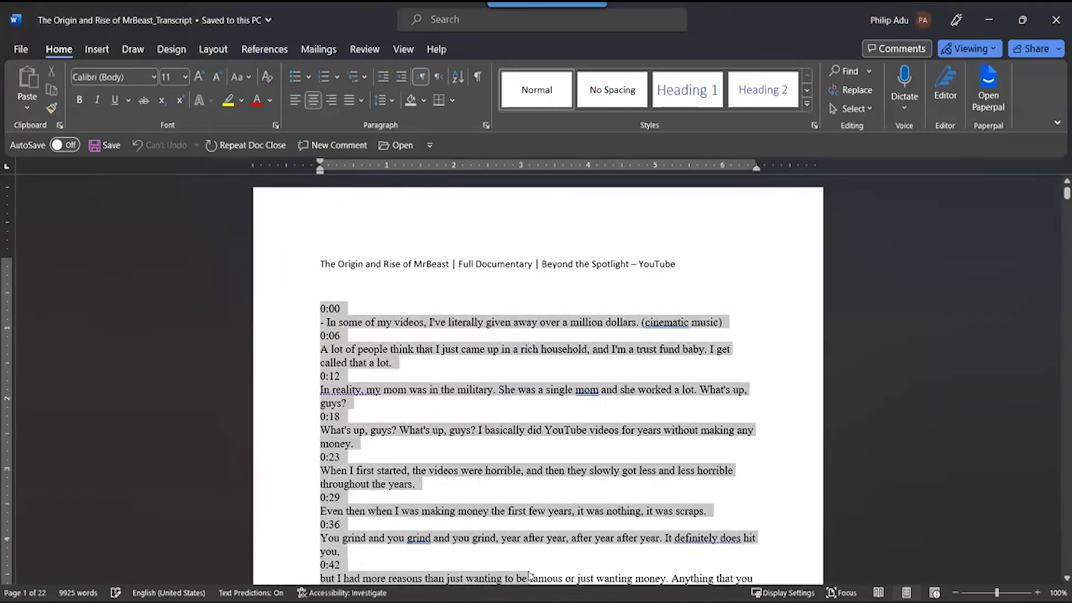
click(1053, 20)
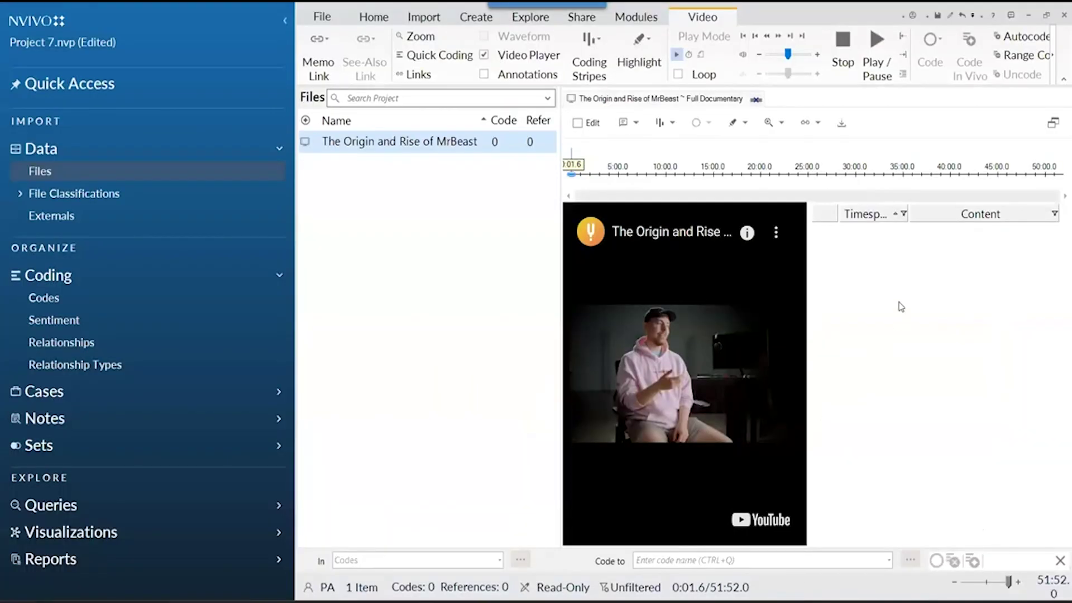
Import the Word transcript from the MrBeast case study folder into the video, one row per Timestamp
click(841, 127)
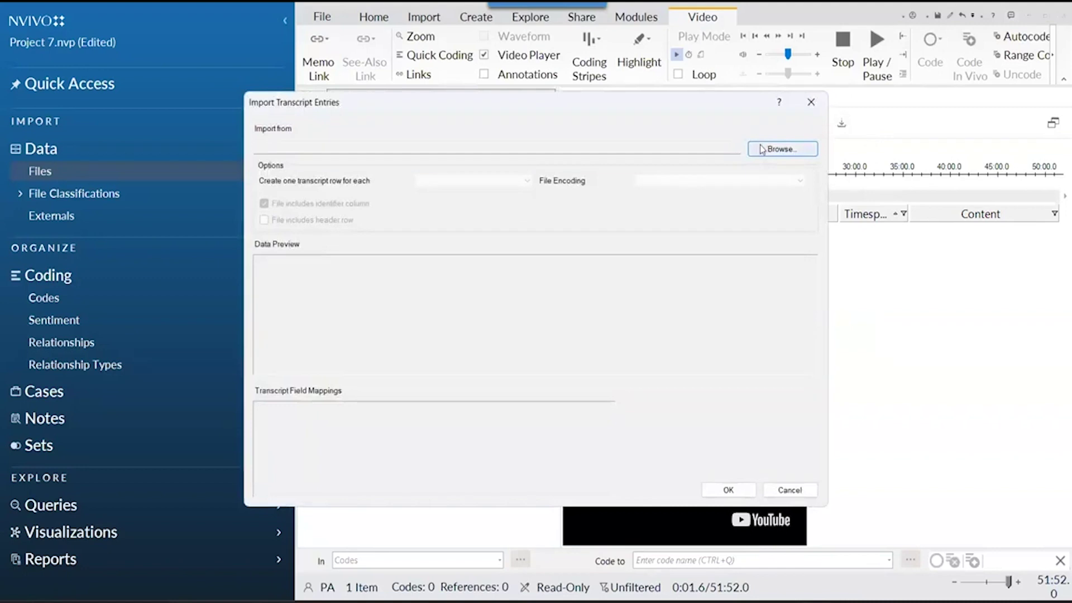
click(766, 149)
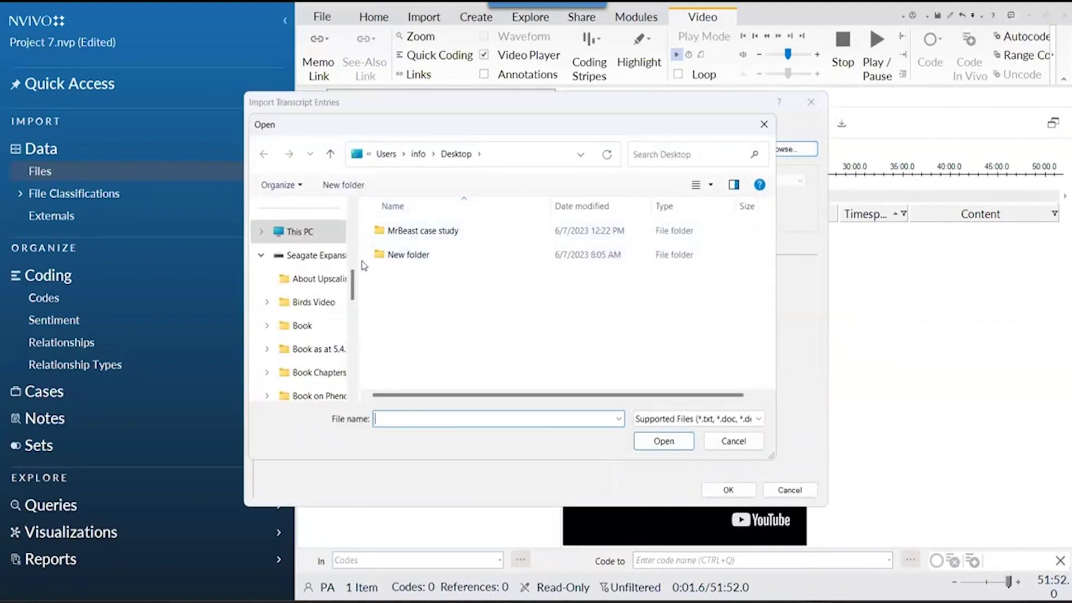
double_click(423, 231)
click(531, 376)
double_click(531, 378)
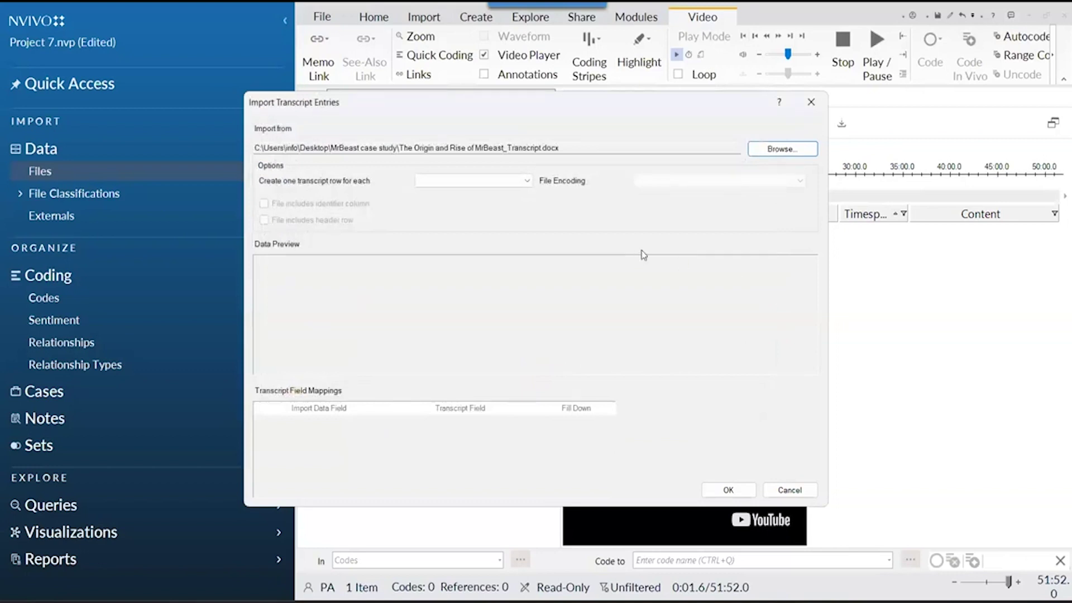
click(513, 181)
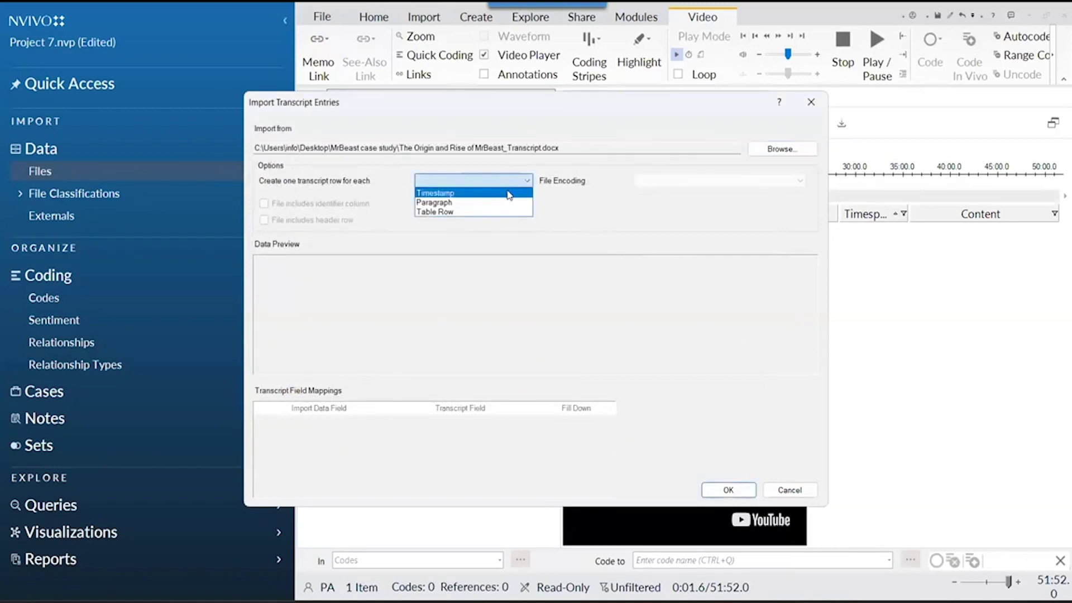
click(508, 193)
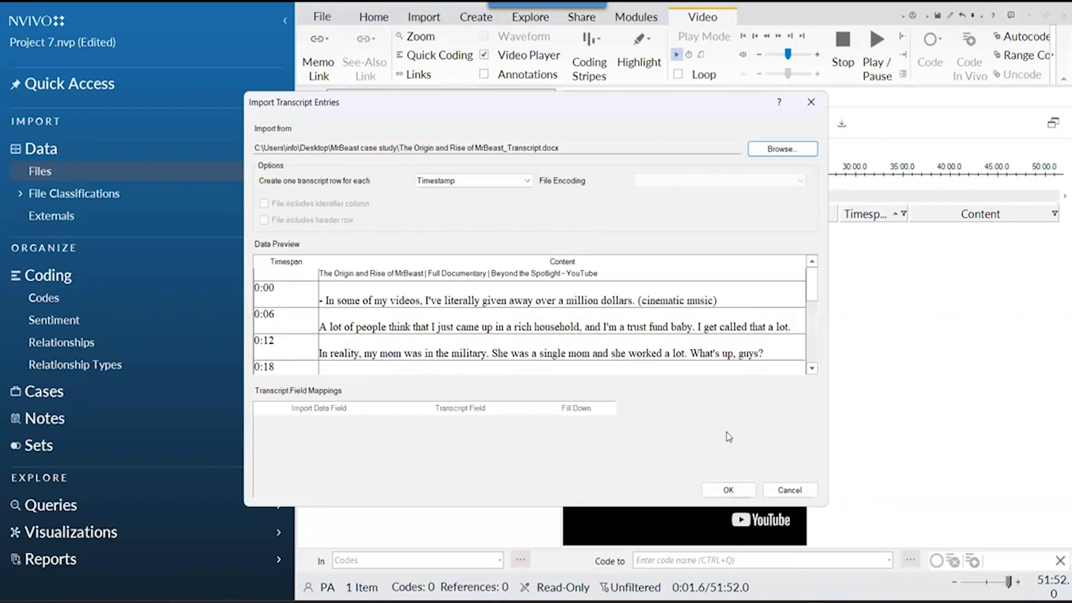
drag(812, 284, 818, 364)
click(724, 491)
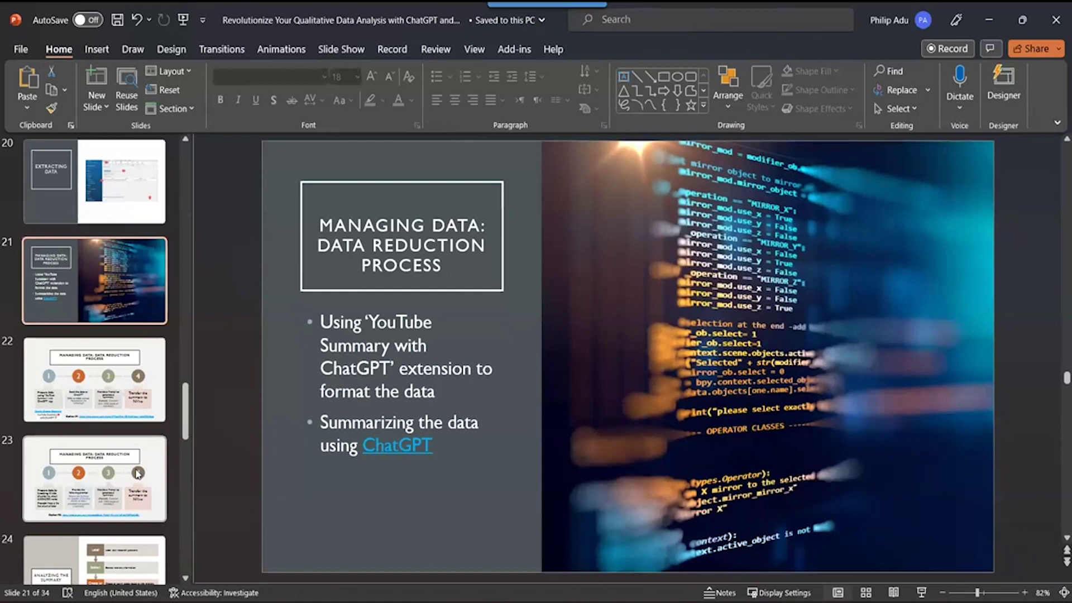
drag(400, 366, 375, 323)
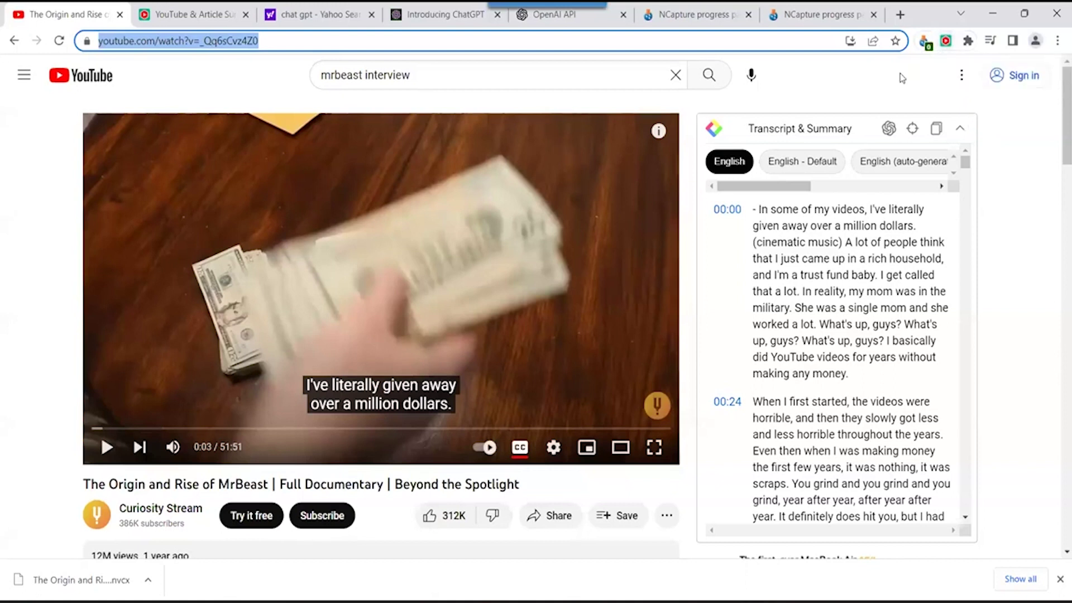
Launch ChatGPT from the Introducing ChatGPT page's Try ChatGPT link
click(427, 23)
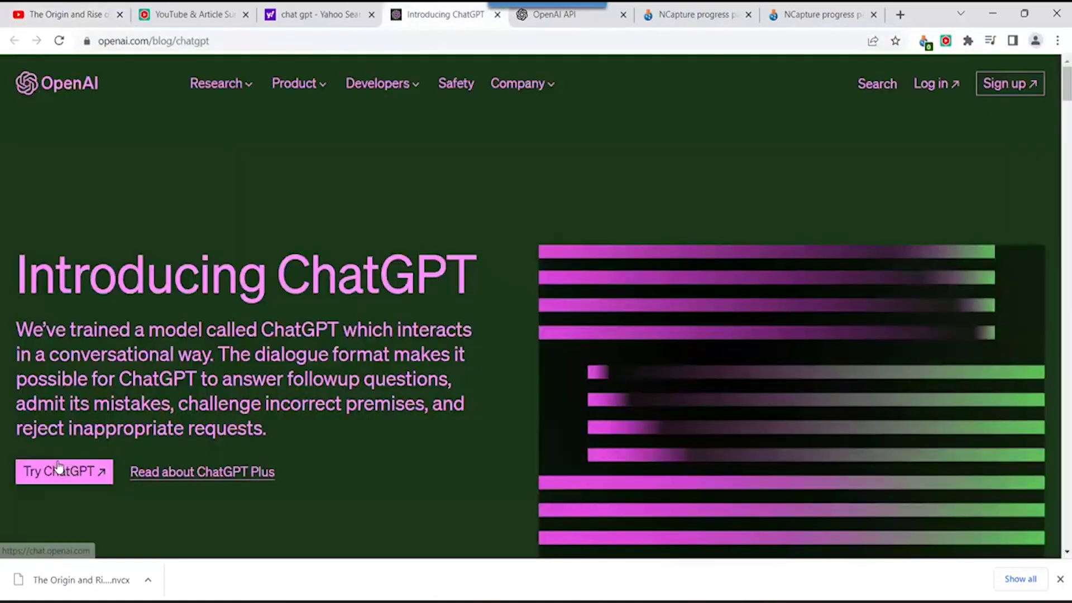
click(58, 468)
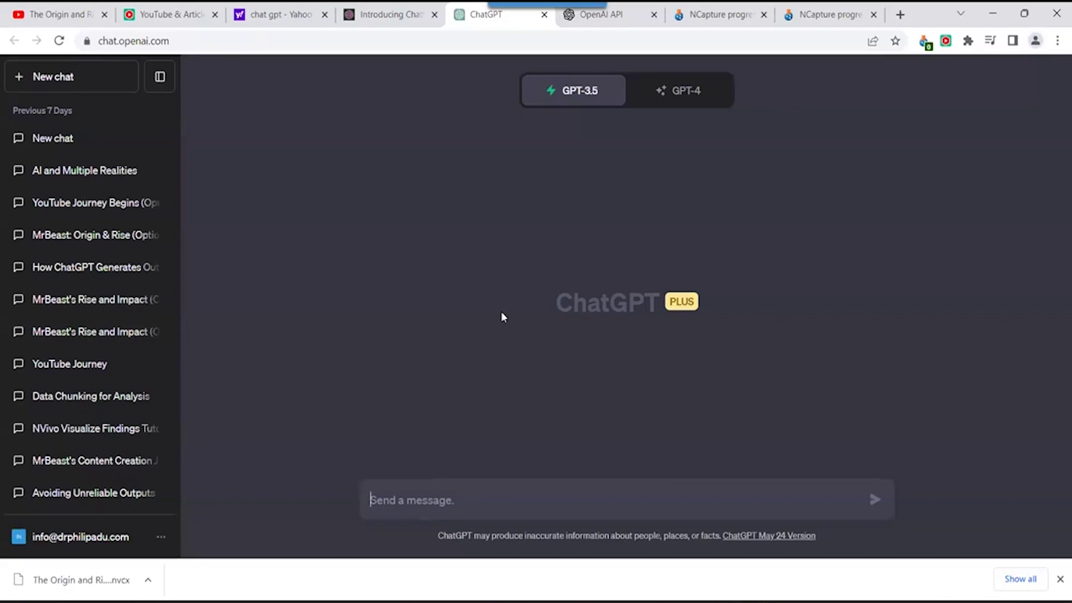
Review the summary extension's prompt and chunk strategy settings, then return to the MrBeast documentary page
click(162, 14)
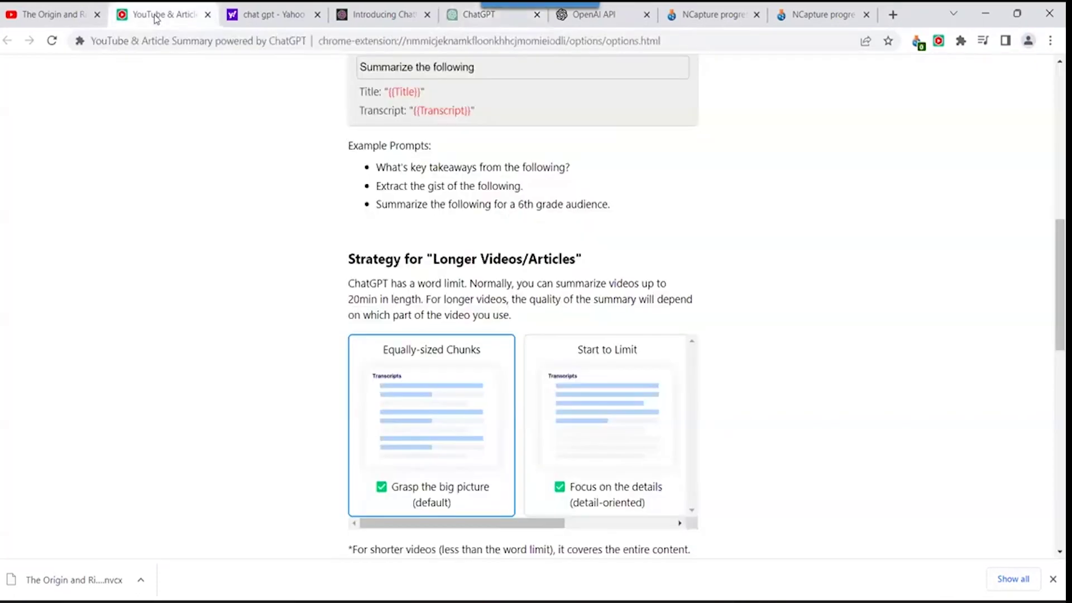
click(48, 14)
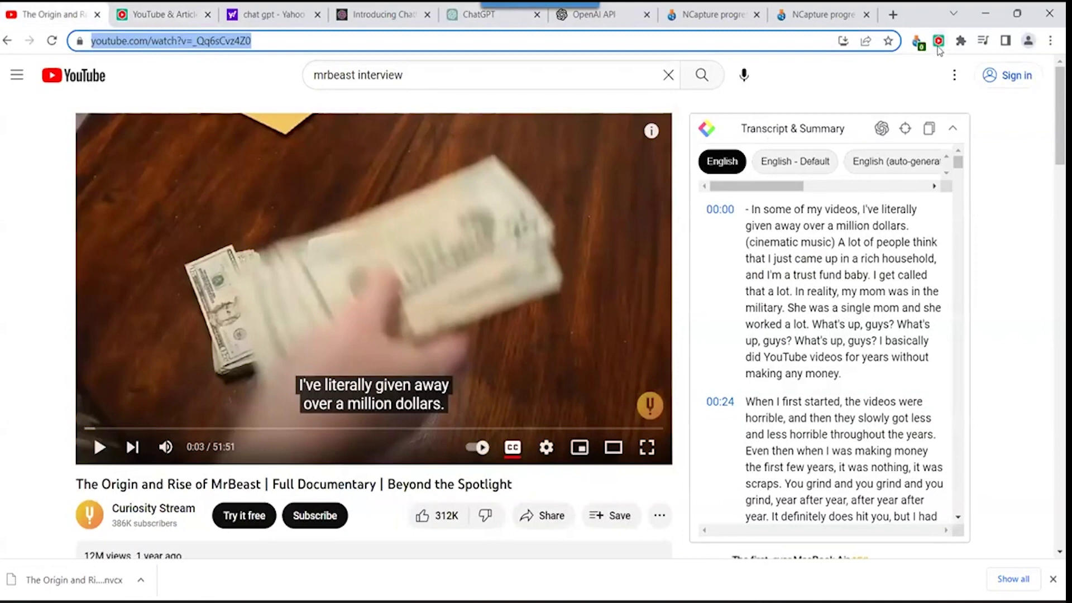
click(938, 45)
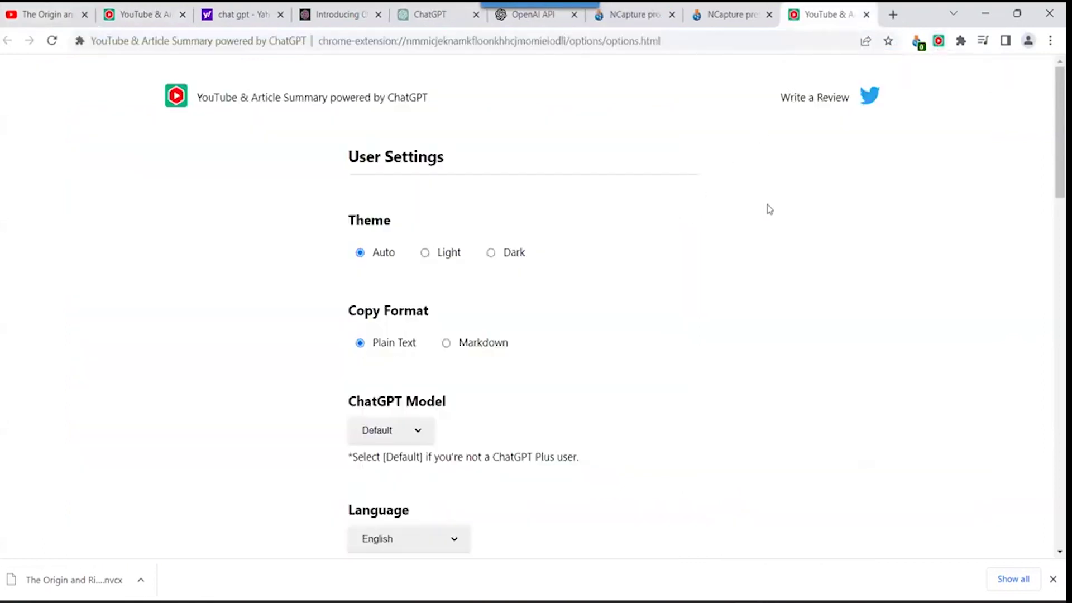
drag(1059, 156, 1059, 226)
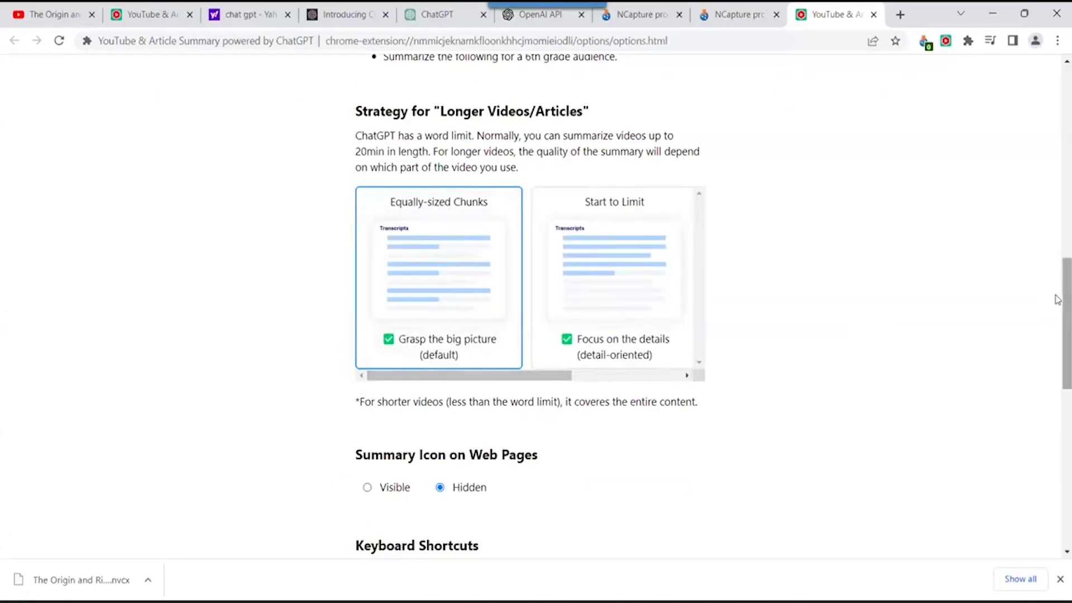
drag(1055, 296, 1057, 450)
scroll(1018, 217, up, 15)
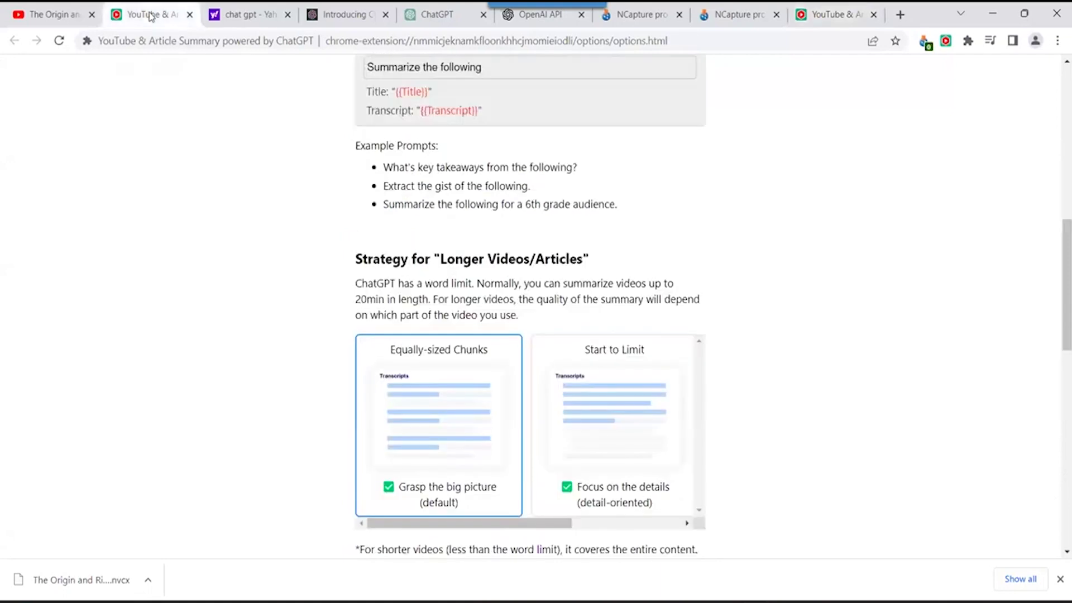
scroll(147, 17, down, 3)
click(53, 14)
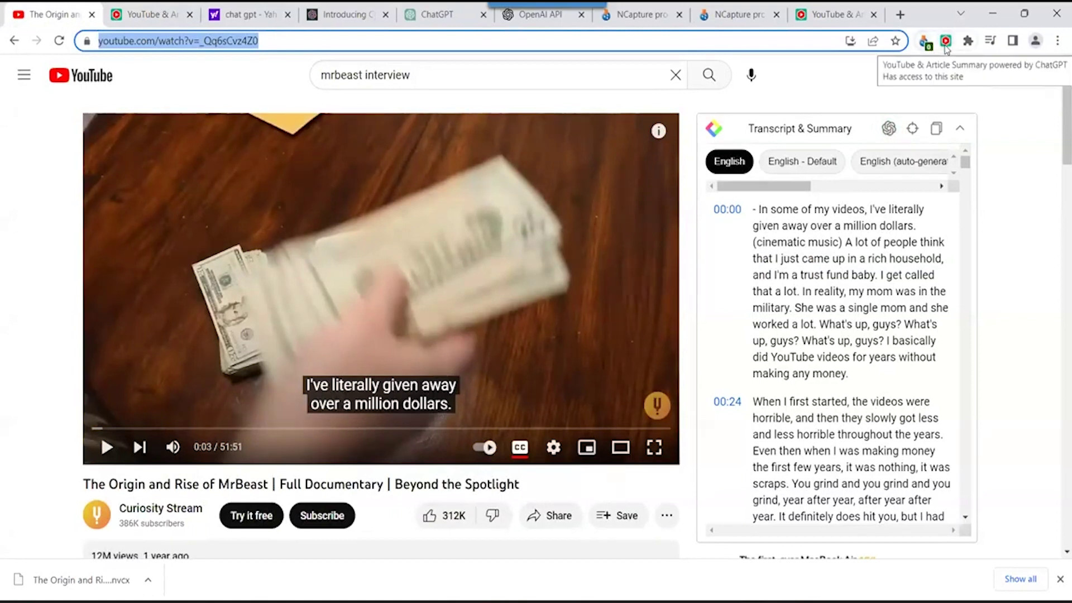
Have ChatGPT summarise the documentary transcript, select the reply for copying, and bring NVivo's Project 7 forward
click(889, 129)
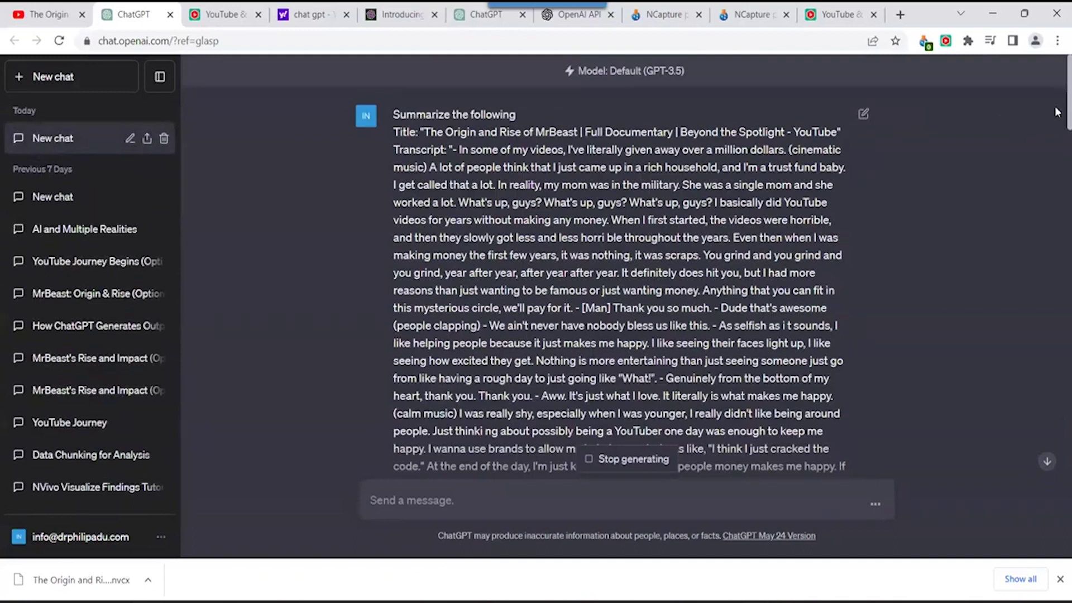
scroll(1057, 108, down, 15)
drag(457, 381, 394, 150)
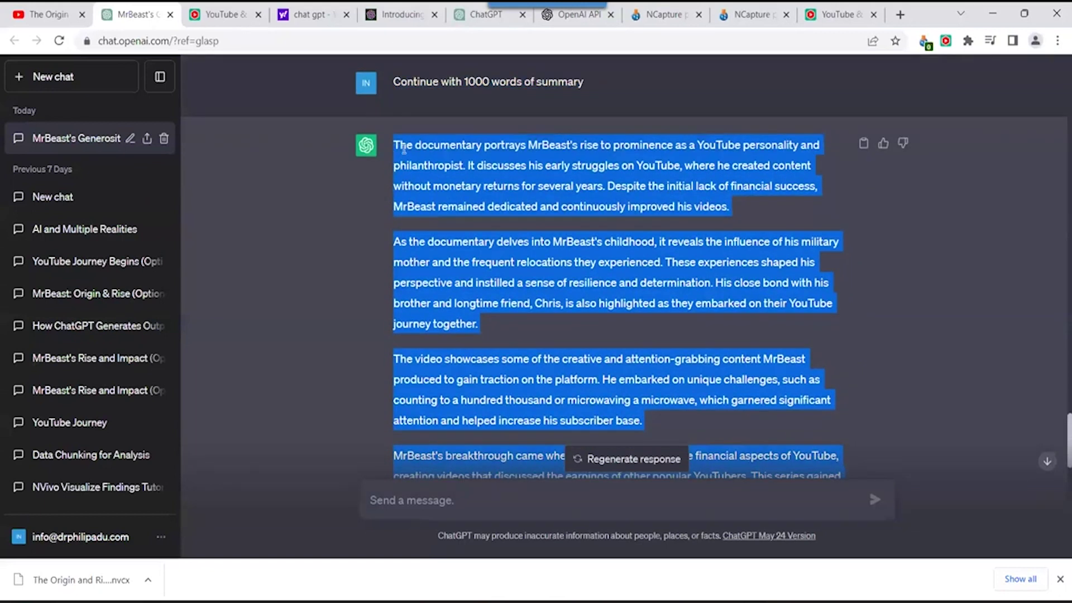
right_click(403, 148)
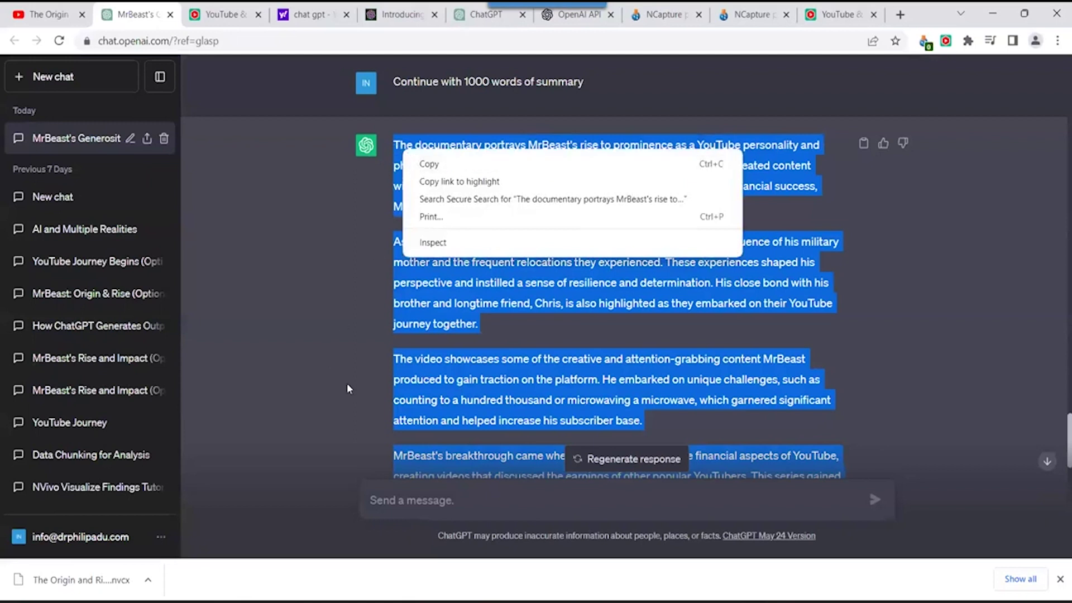
mouse_move(722, 601)
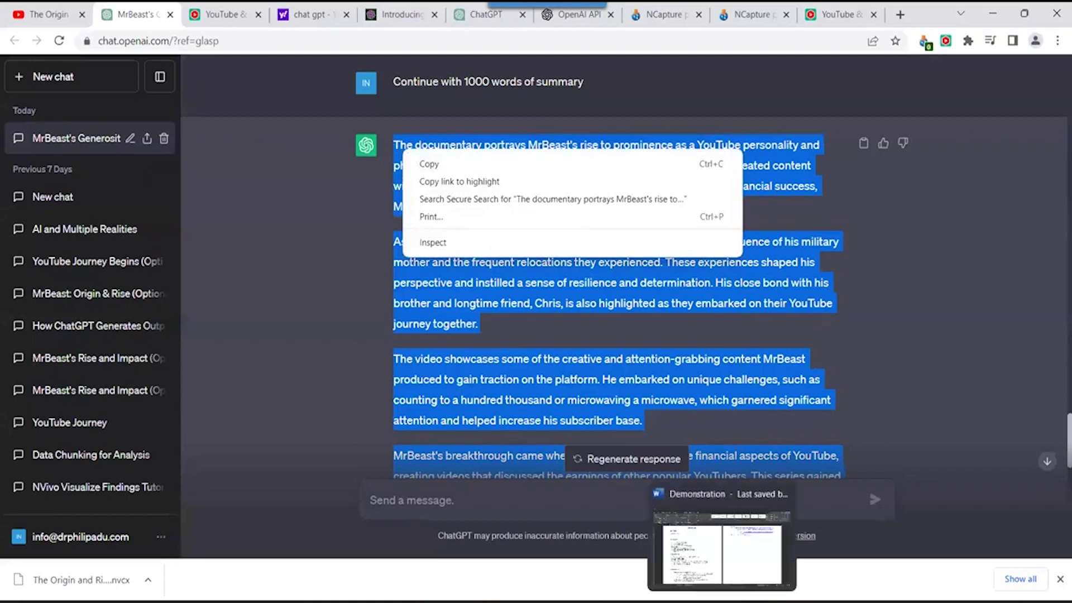
click(814, 601)
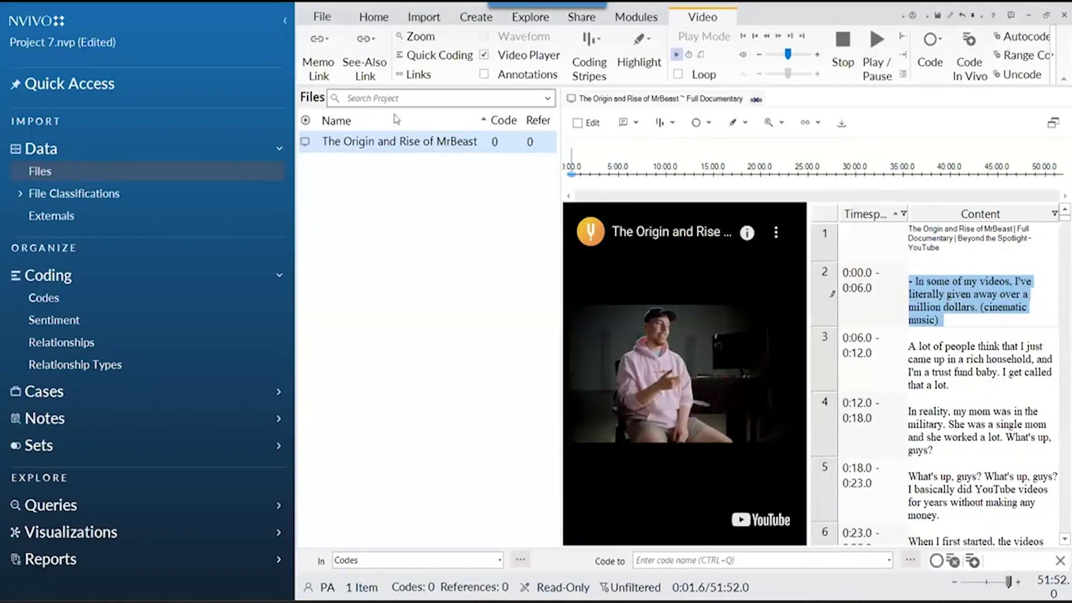
Import 'The Origin and Rise of MrBeast_ChatGPT_Summary' document into the project and open it
click(429, 22)
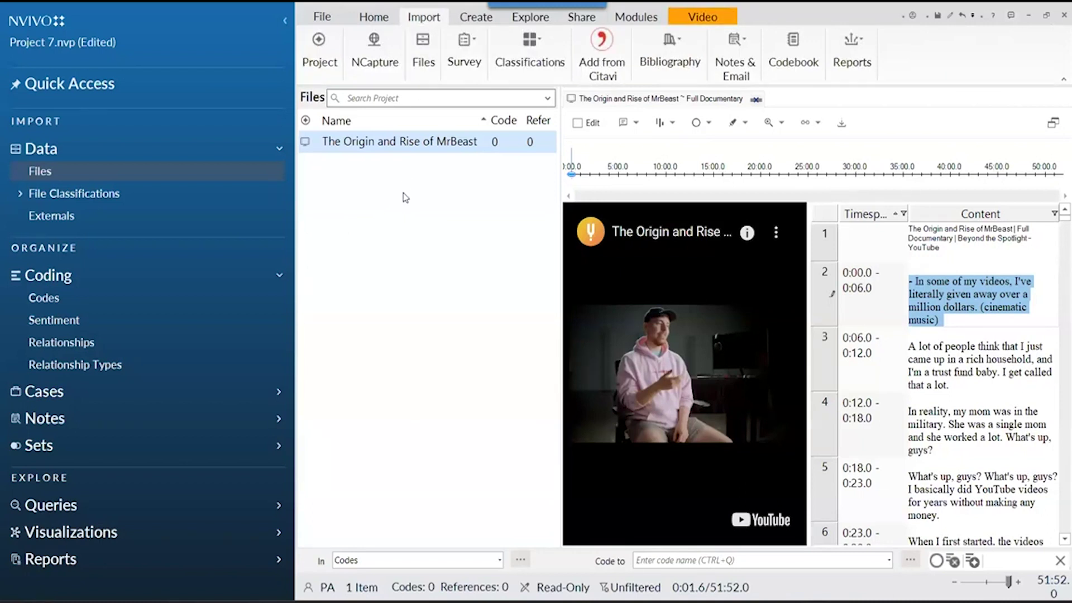
click(423, 43)
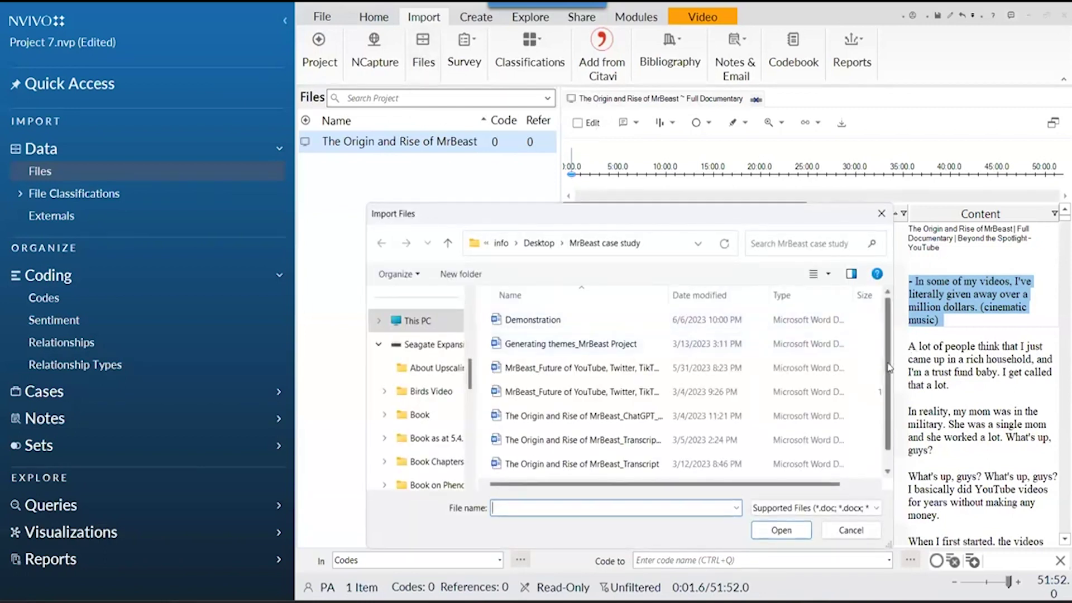
scroll(890, 366, down, 1)
click(636, 398)
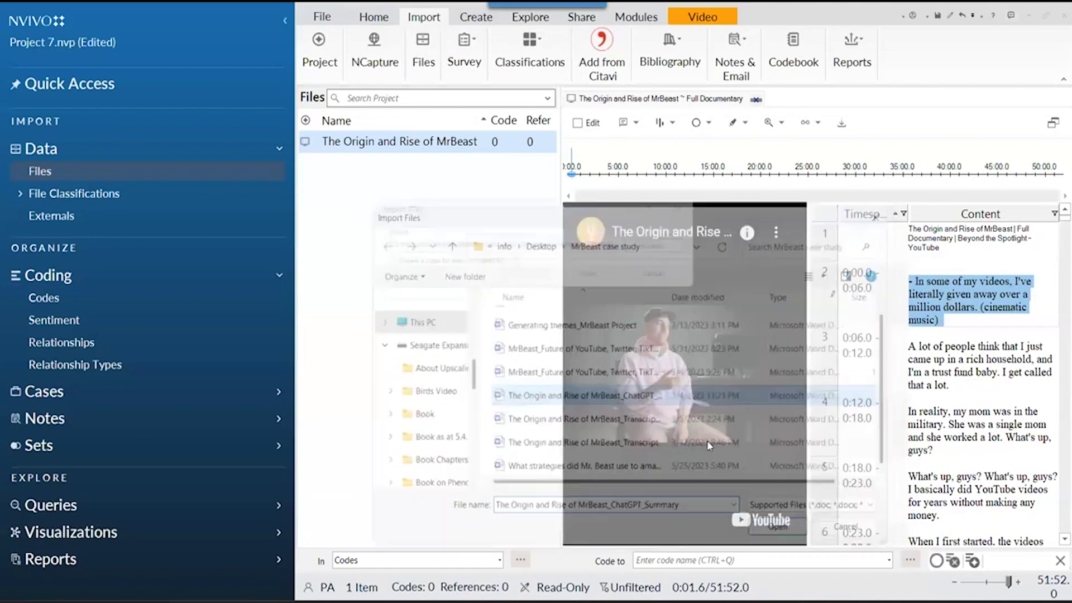
click(587, 279)
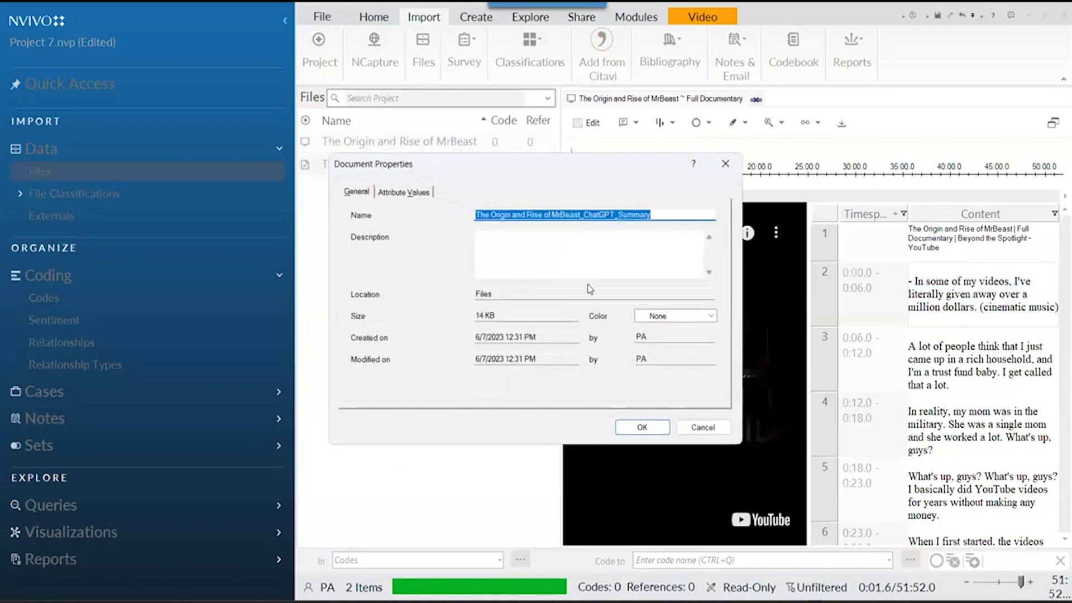
click(634, 426)
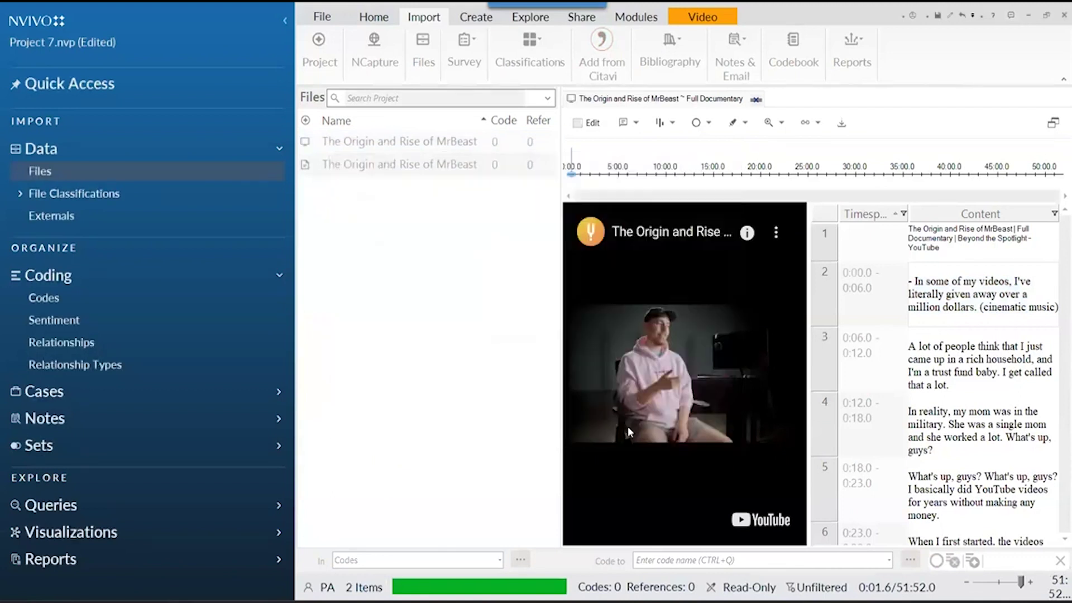
click(372, 168)
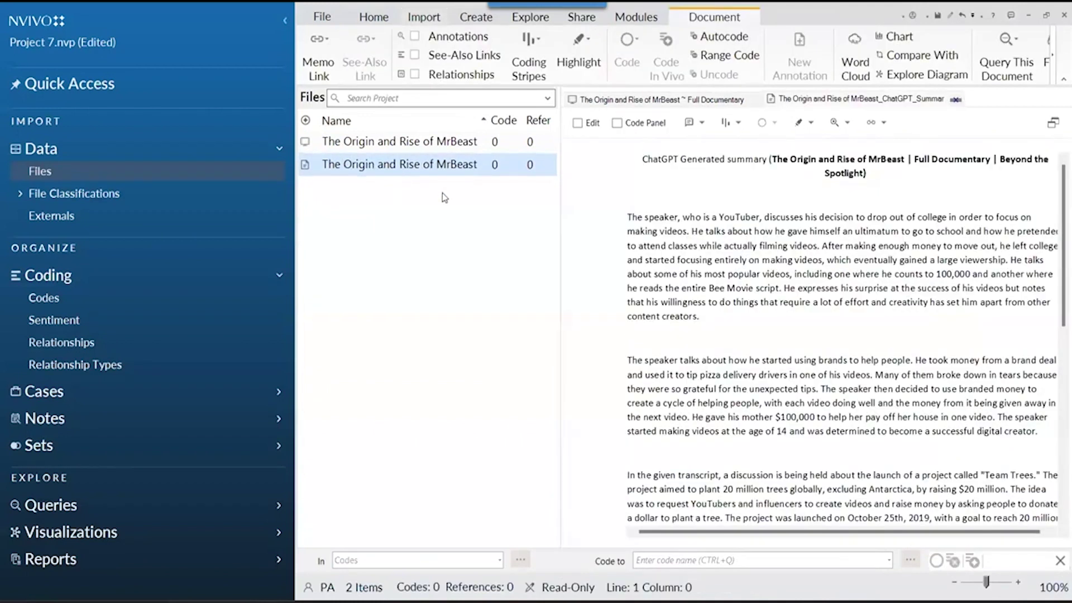
key(Up)
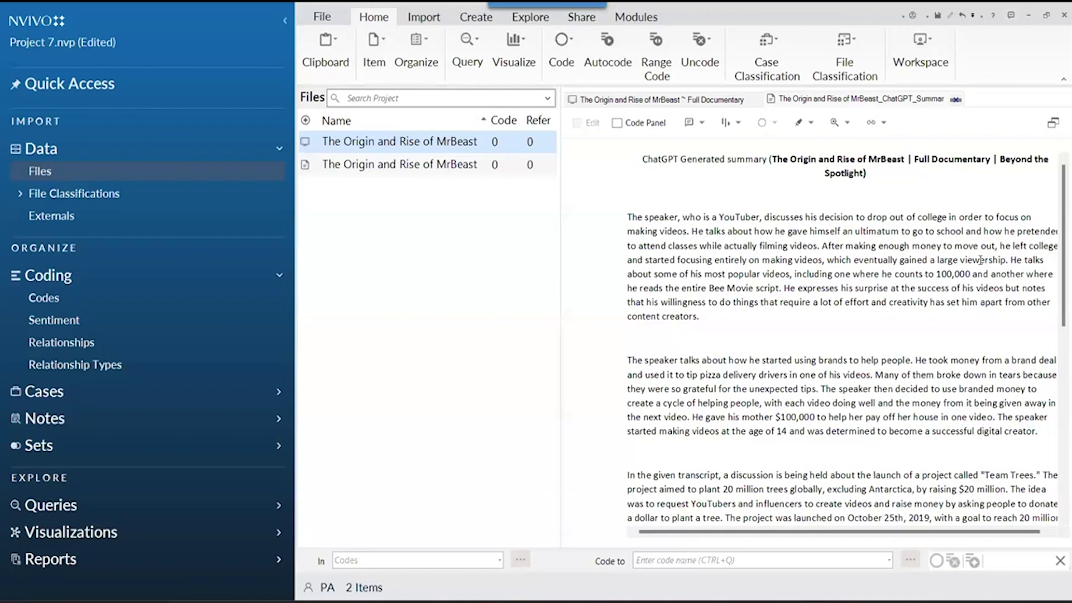